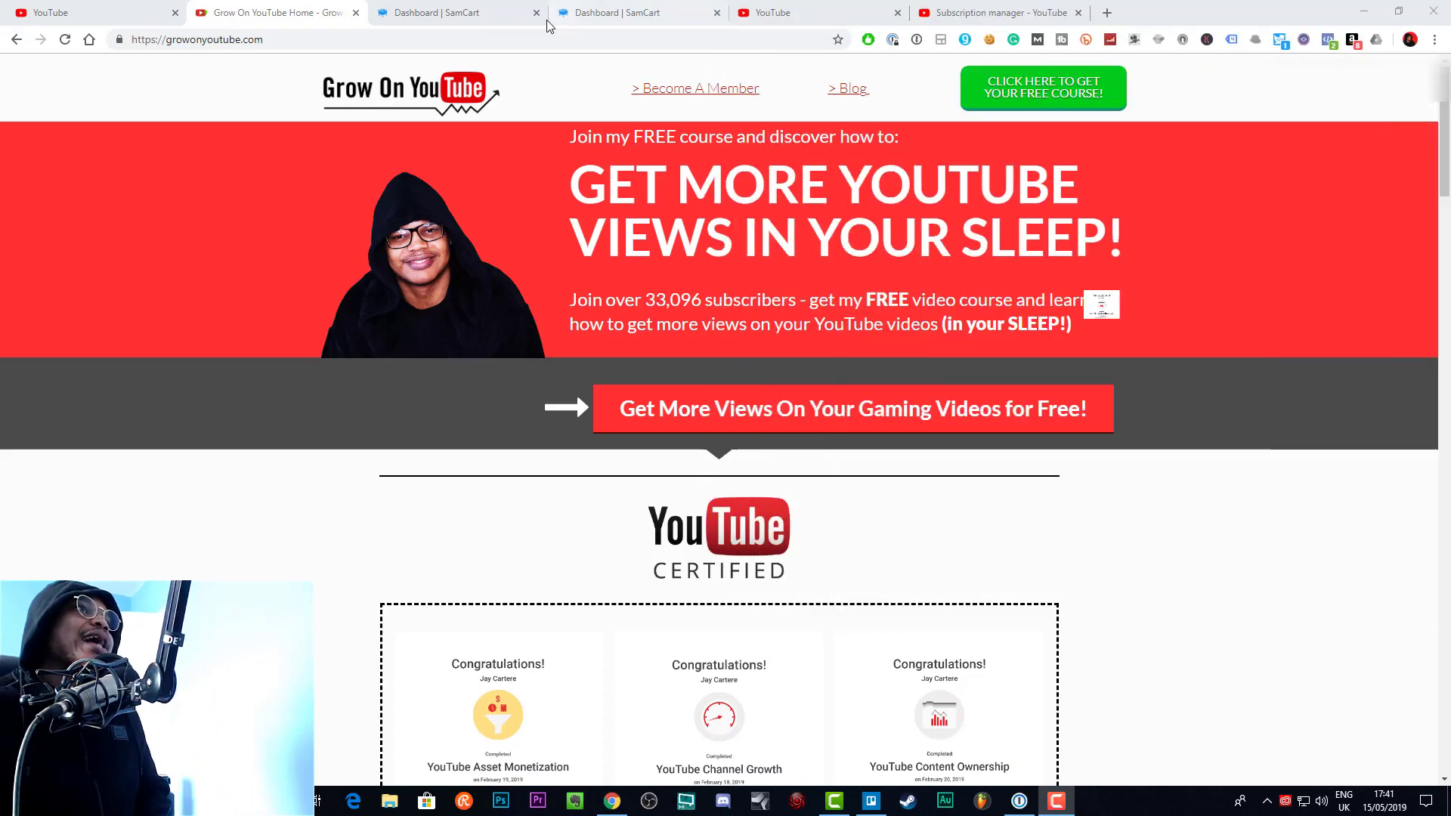
- Open the Integrations page in the SamCart marketplace settings
{"action": "left_click", "coordinate": [464, 10]}
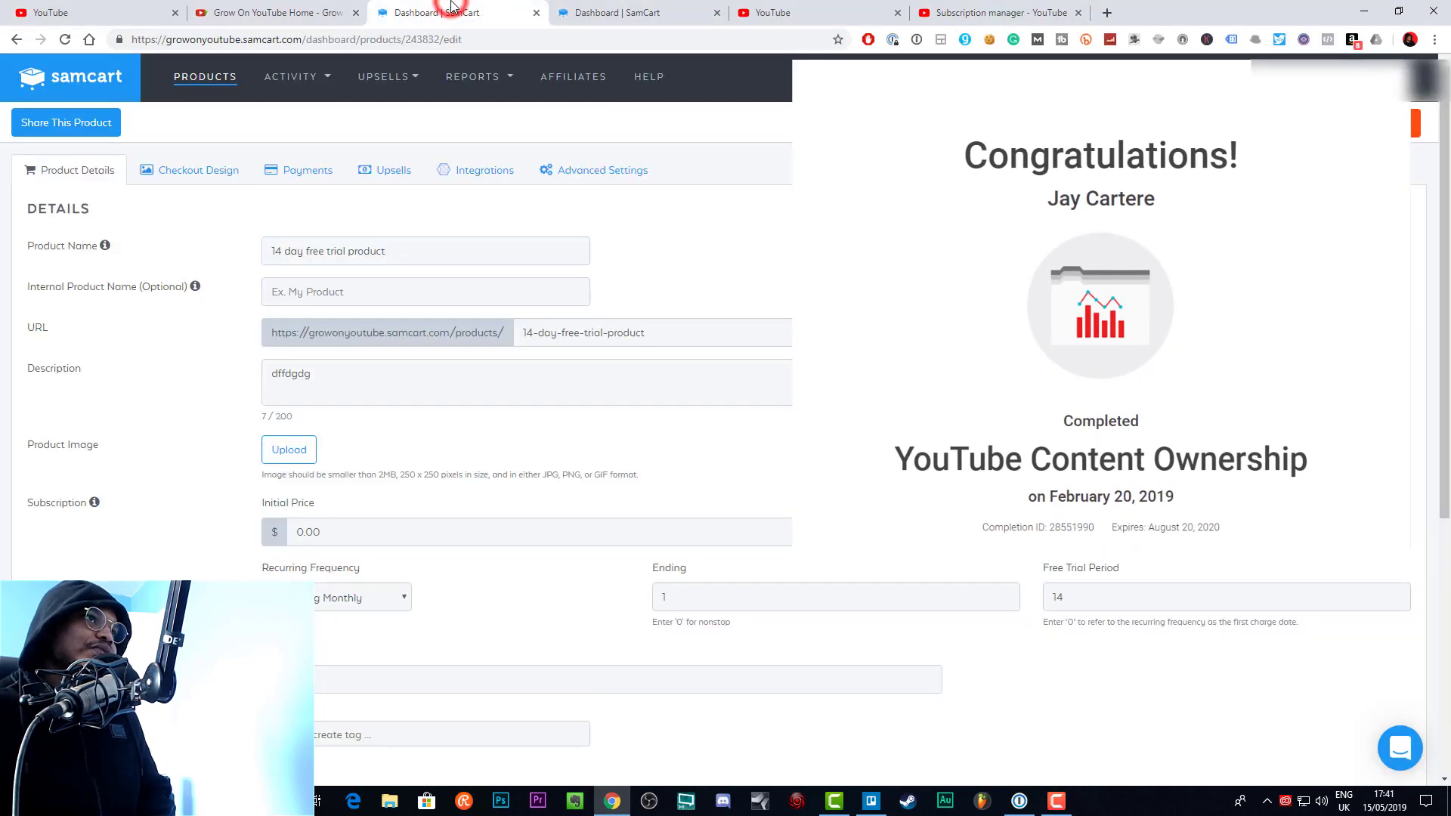
{"action": "left_click", "coordinate": [665, 10]}
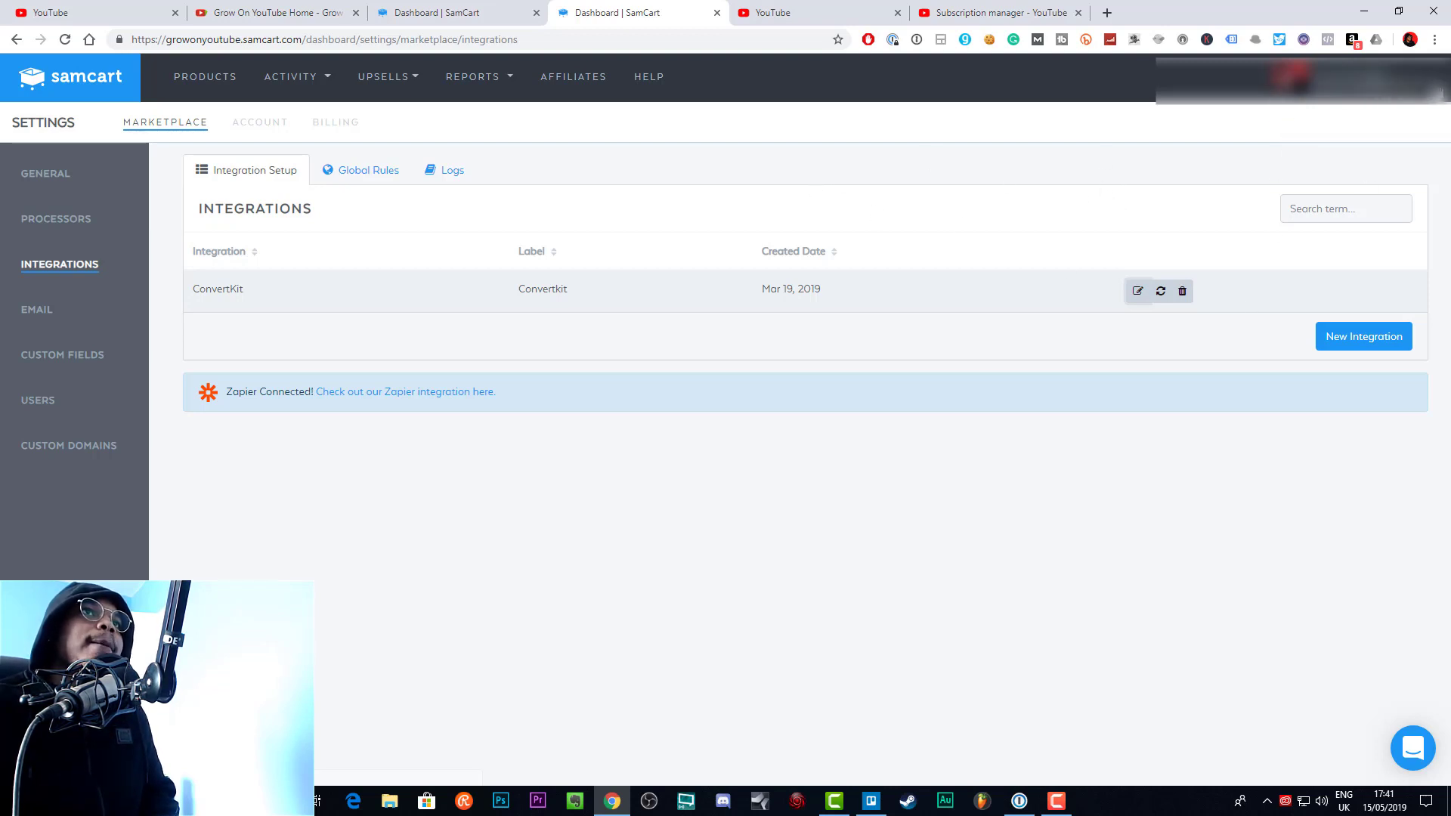
{"action": "left_click", "coordinate": [1439, 93]}
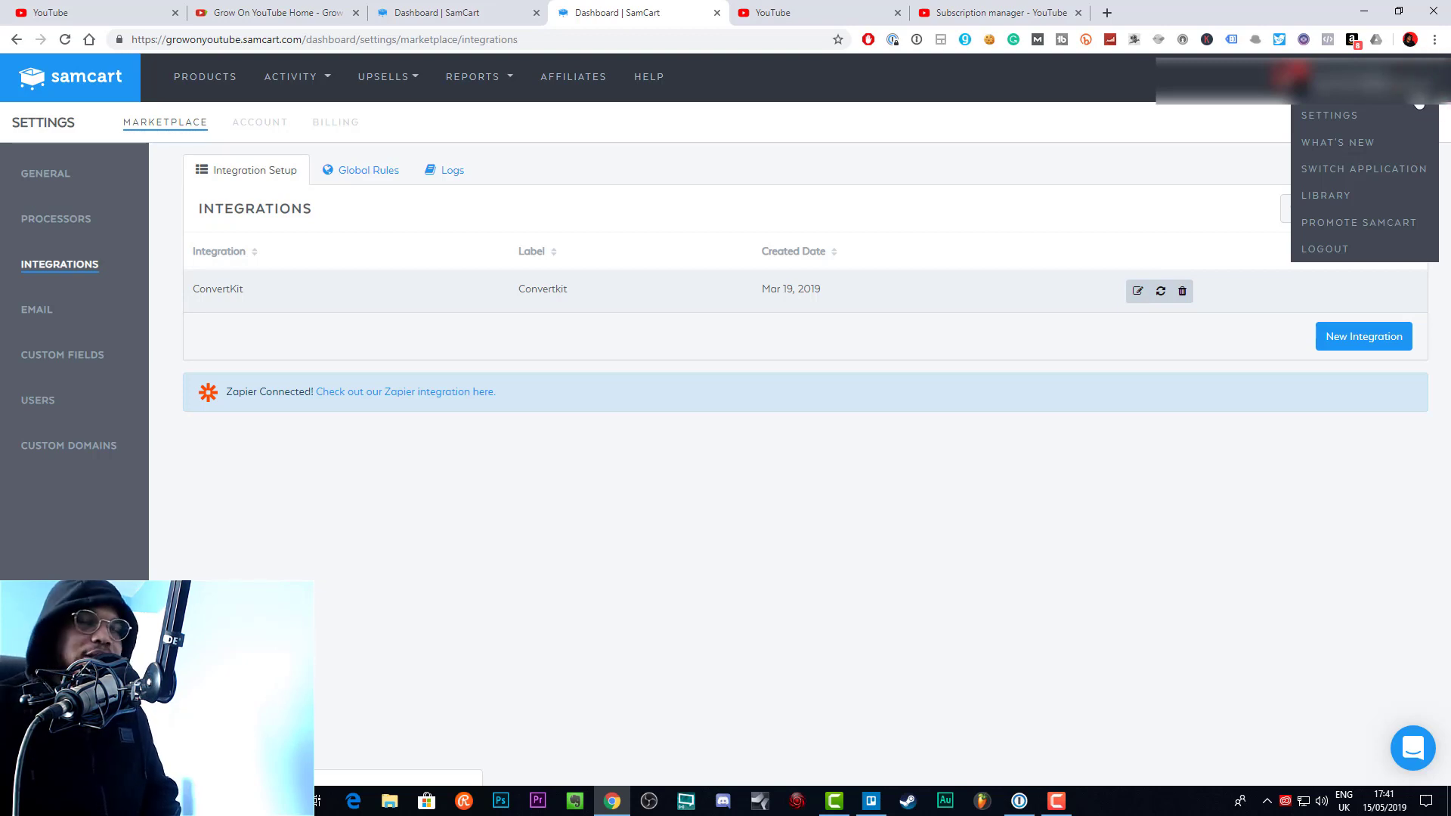
{"action": "left_click", "coordinate": [1360, 117]}
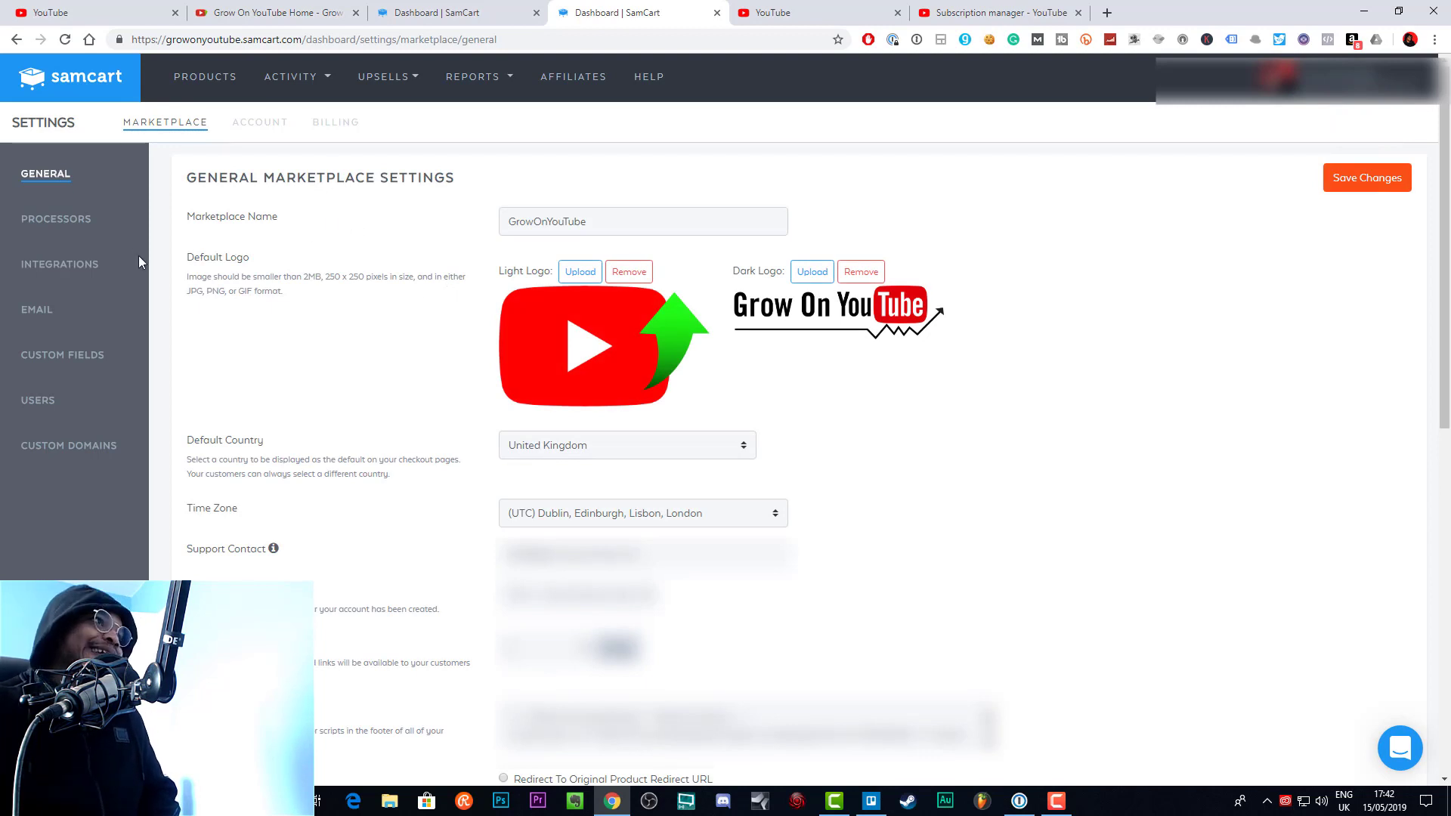
{"action": "left_click", "coordinate": [76, 271]}
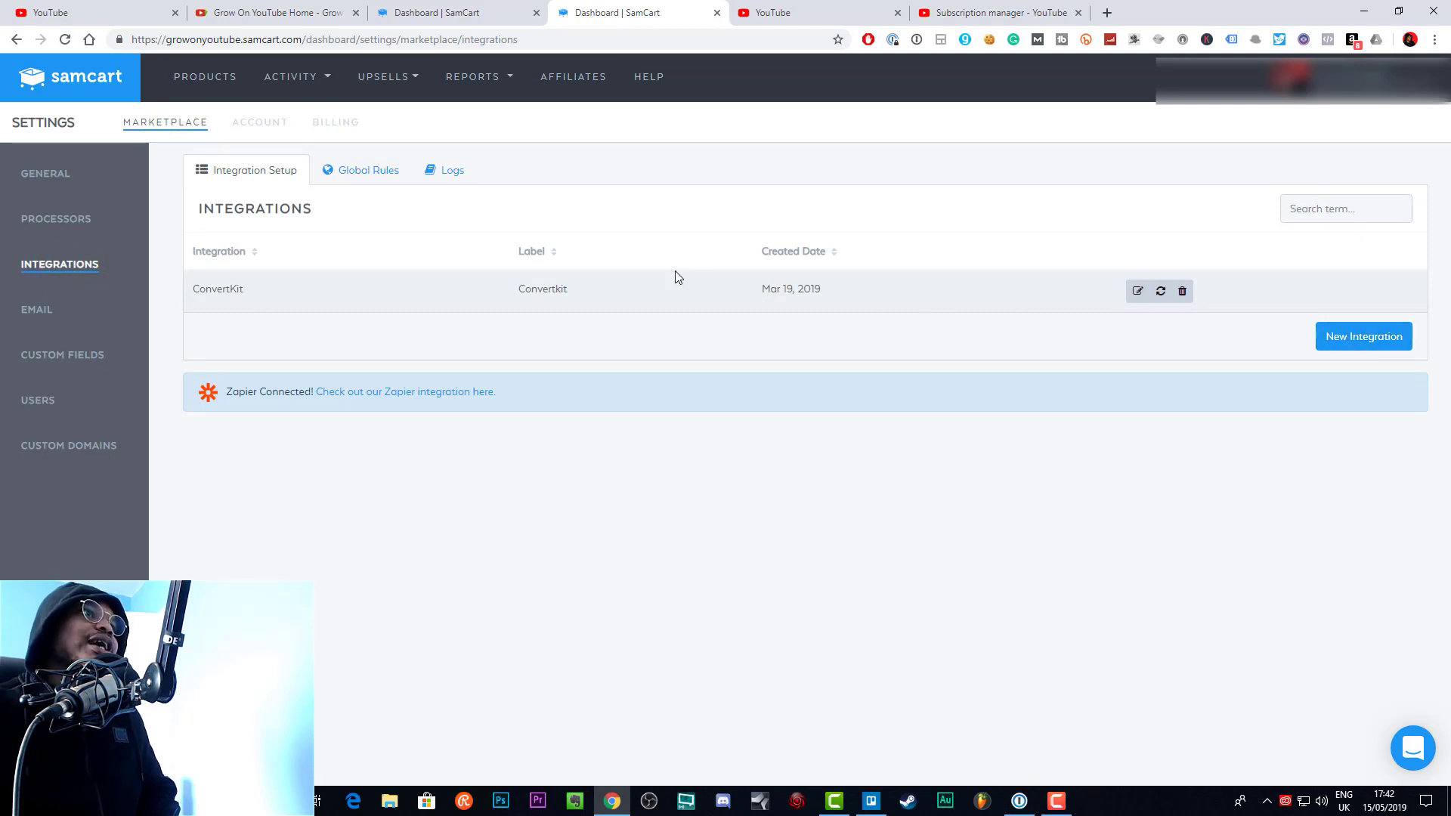
- Start a new ConvertKit integration and advance to its configuration form with name, API key and API secret
{"action": "left_click", "coordinate": [1341, 336]}
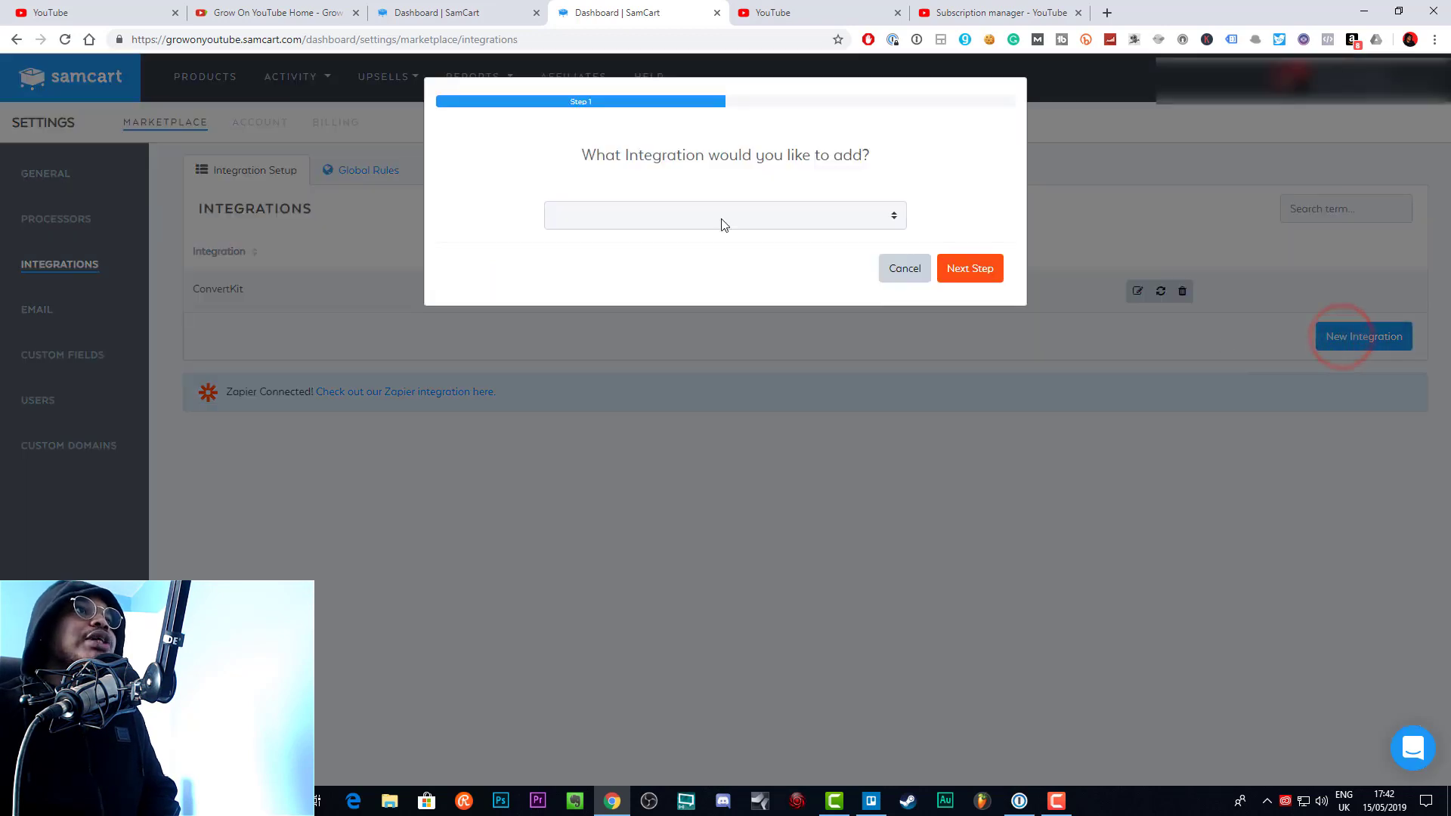
{"action": "left_click", "coordinate": [899, 217]}
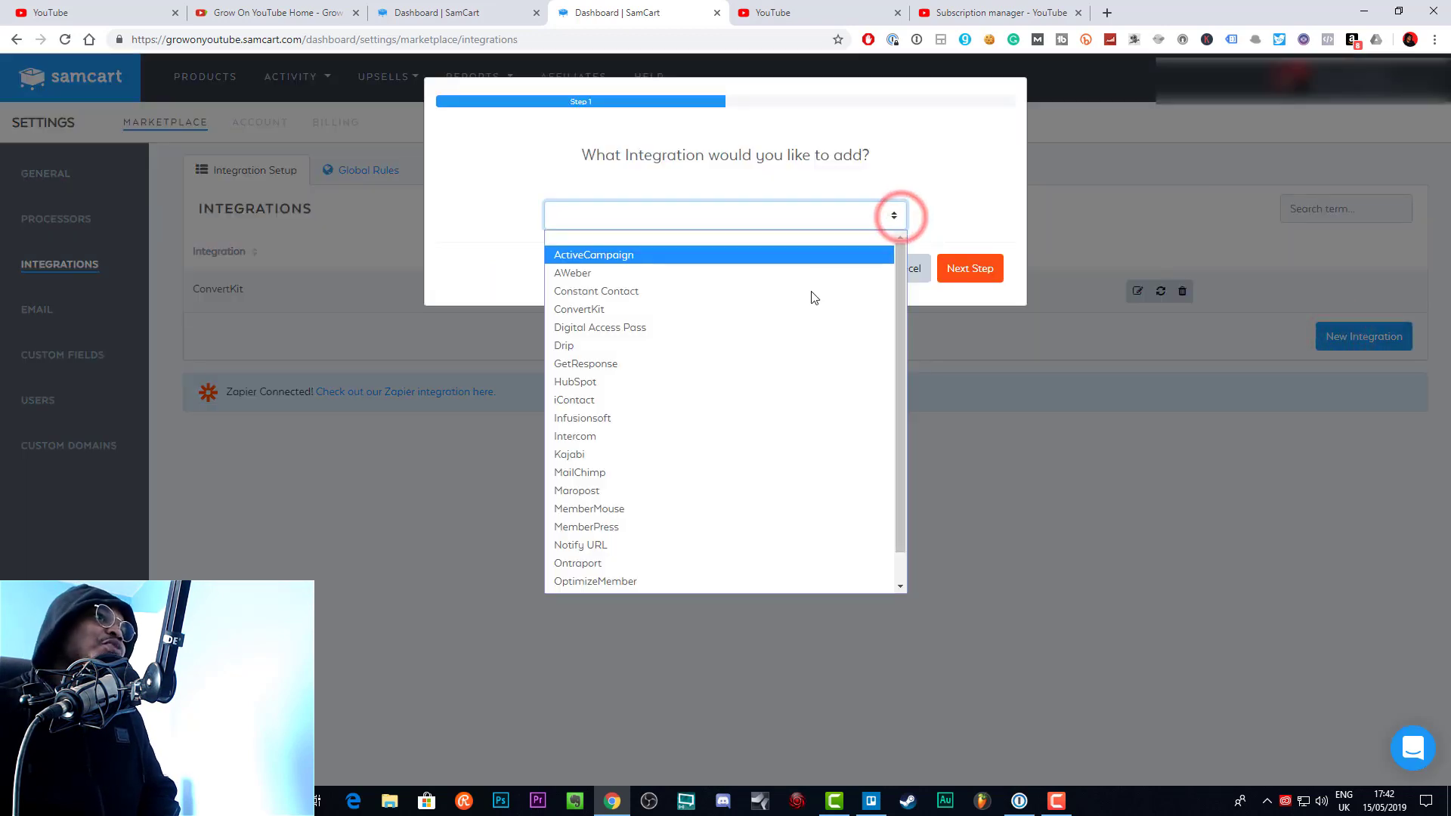
{"action": "scroll", "coordinate": [712, 509], "scroll_direction": "down", "scroll_amount": 1}
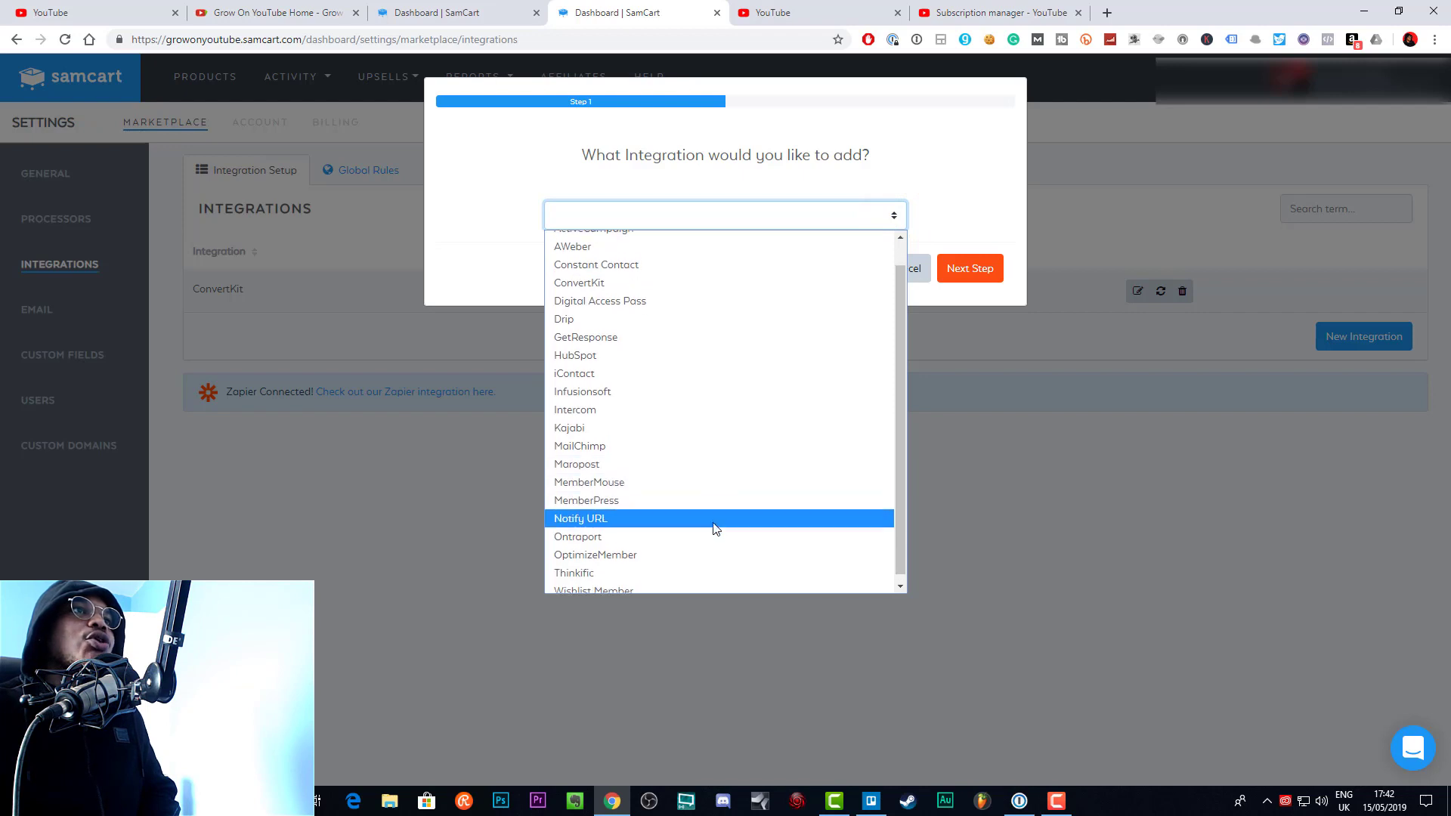
{"action": "scroll", "coordinate": [644, 289], "scroll_direction": "up", "scroll_amount": 1}
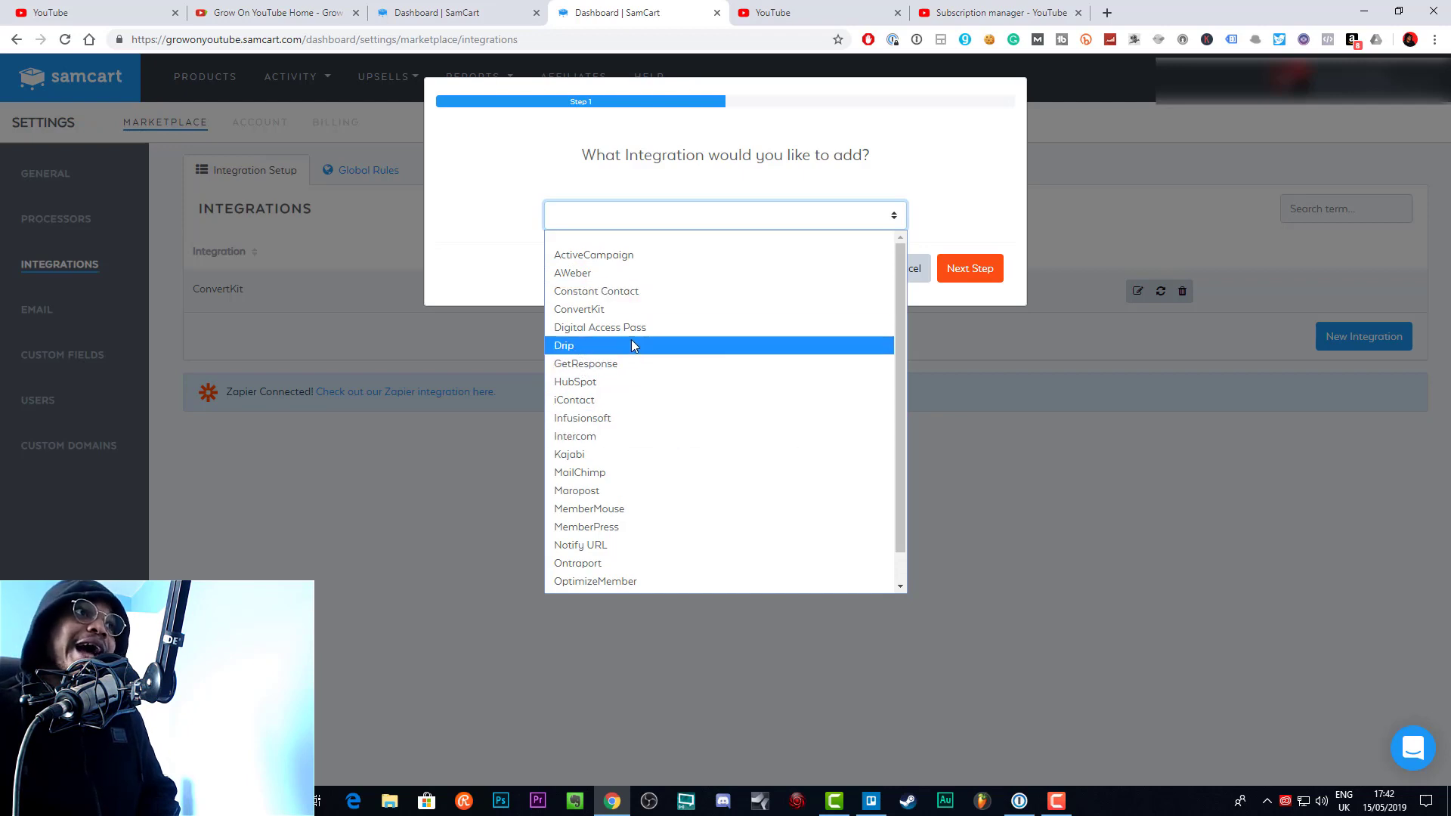
{"action": "left_click", "coordinate": [584, 315]}
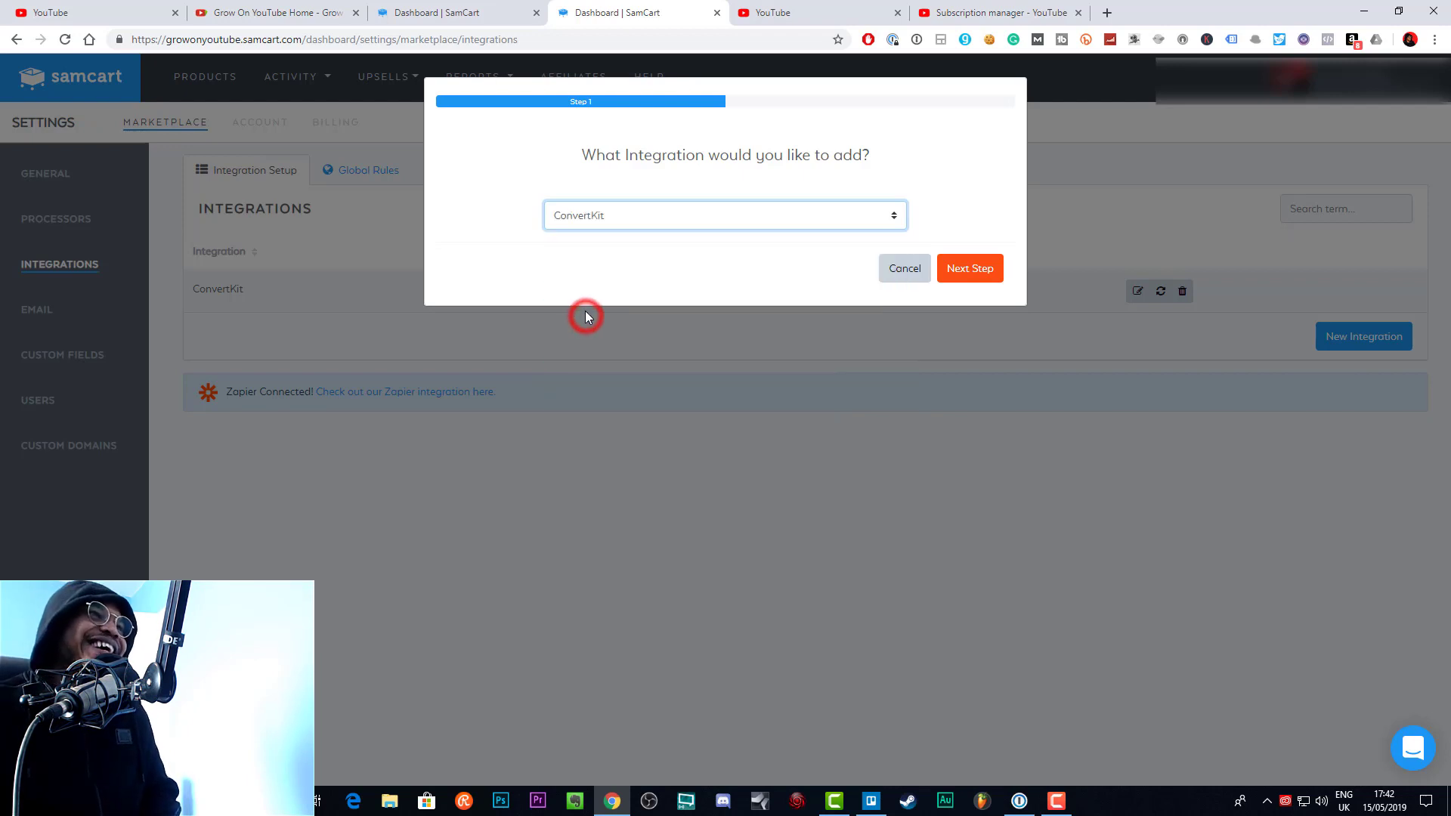
{"action": "left_click", "coordinate": [966, 275]}
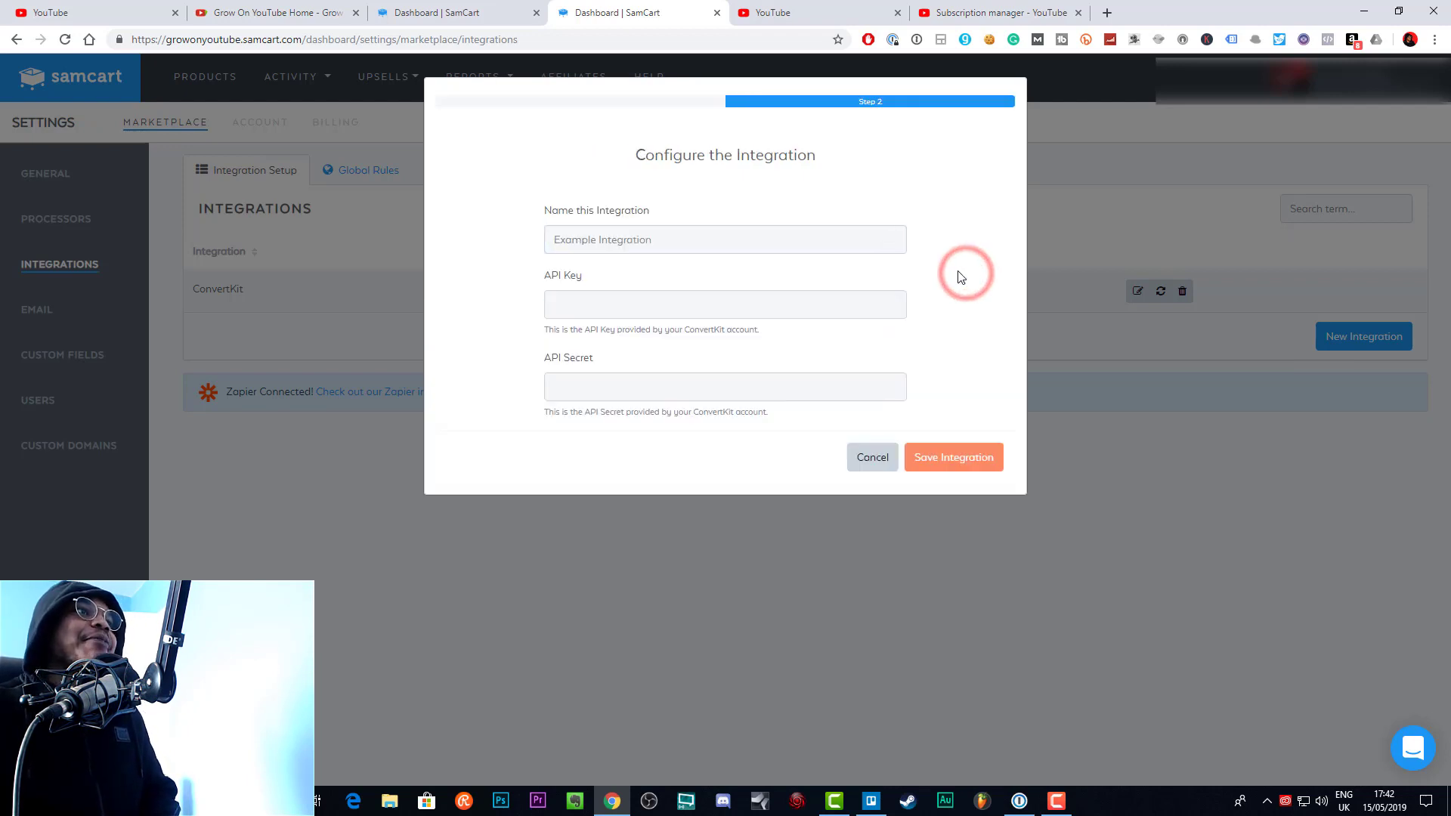
{"action": "left_click", "coordinate": [625, 238]}
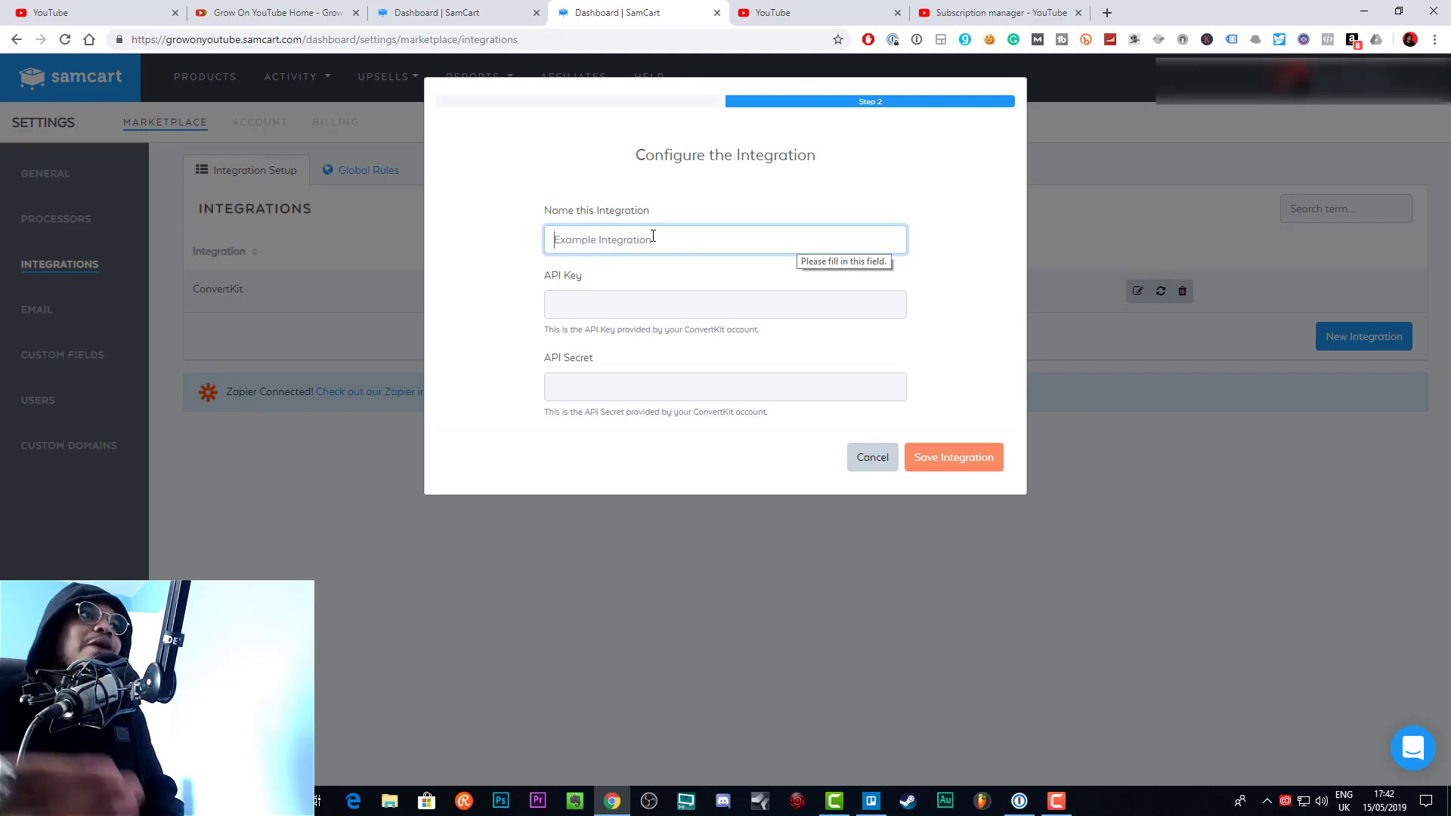
{"action": "left_click", "coordinate": [932, 337]}
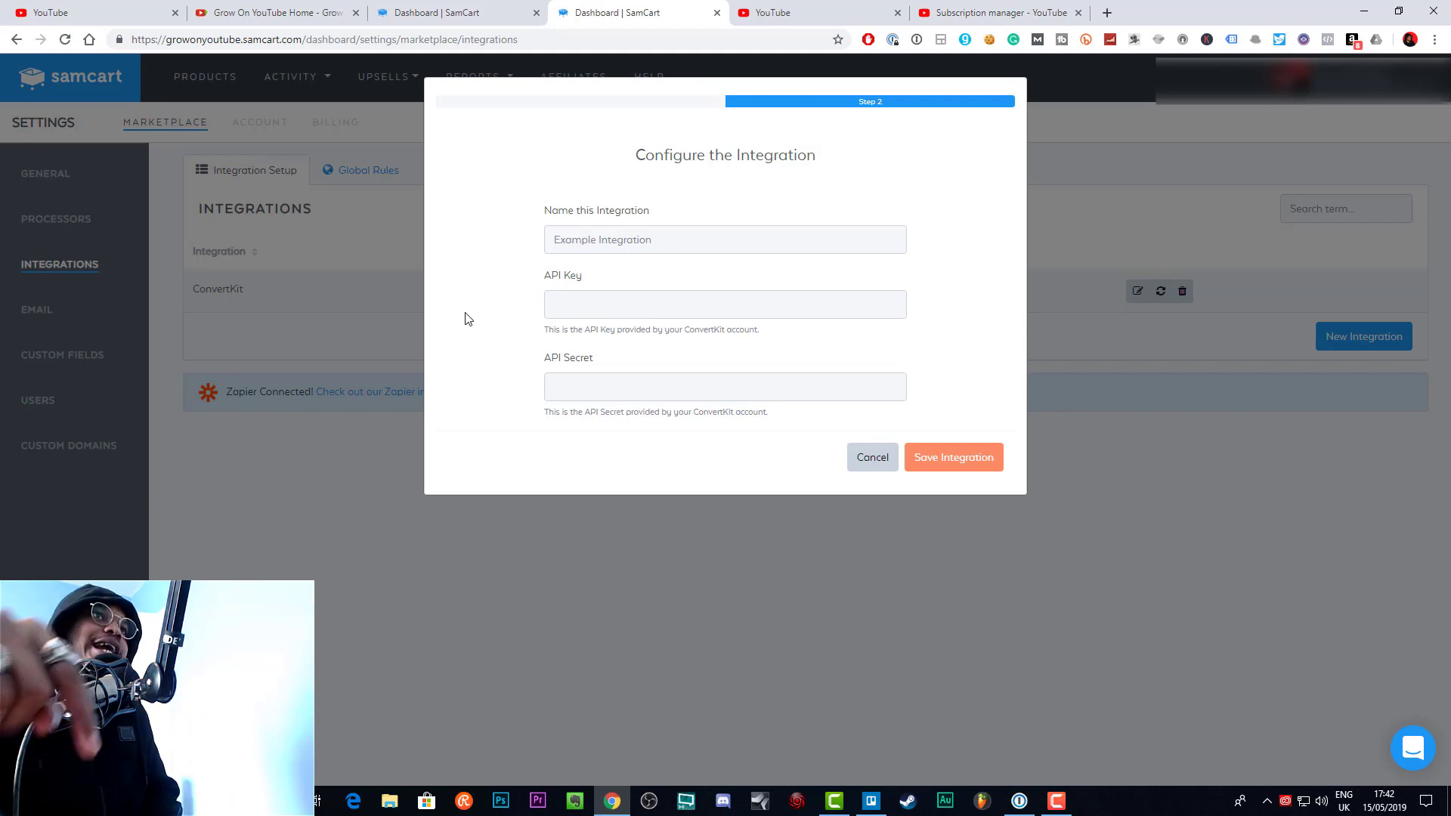
- Switch to ConvertKit in a new browser tab and open the account settings that hold the API keys
{"action": "left_click", "coordinate": [1107, 13]}
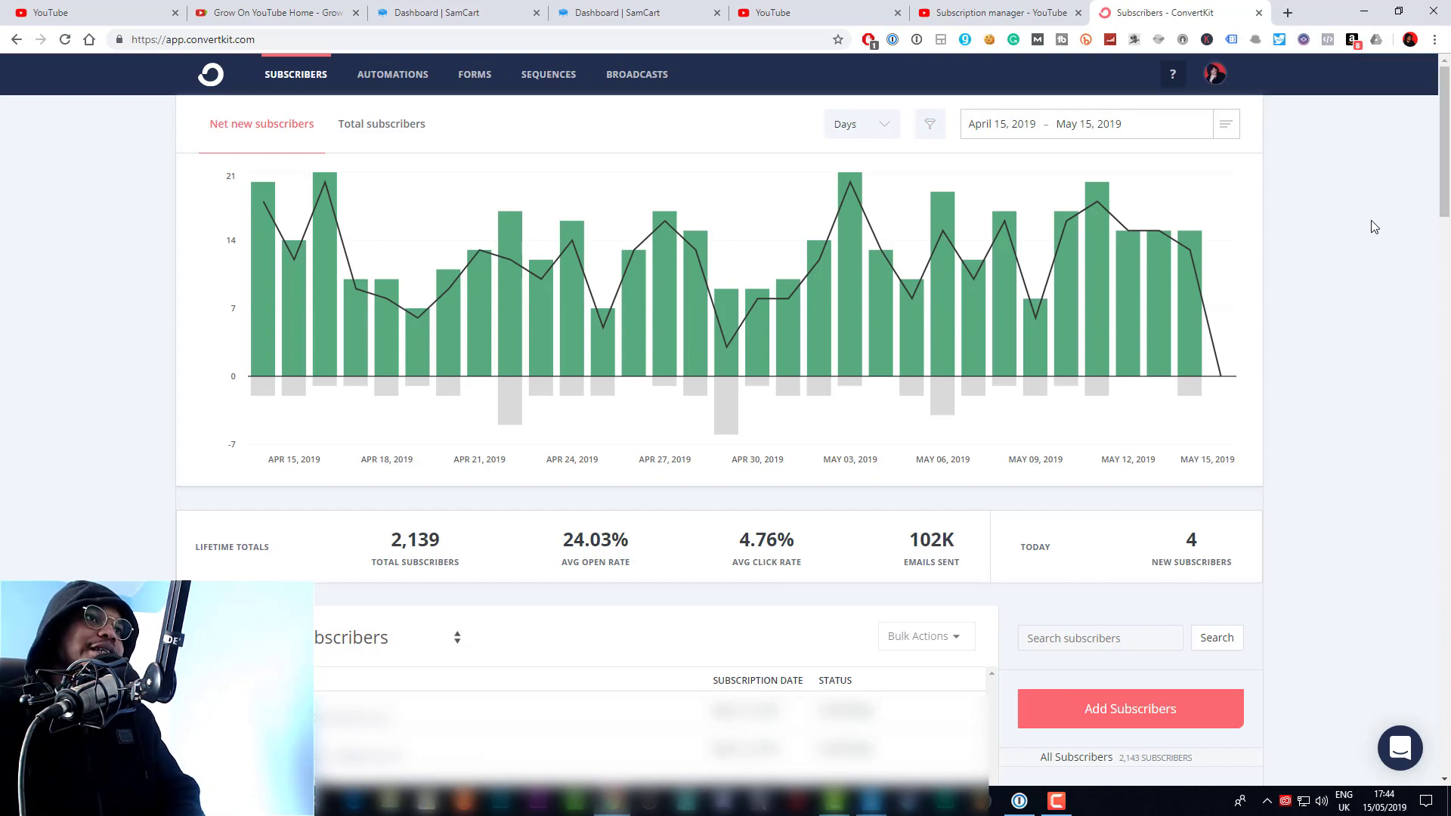
{"action": "left_click", "coordinate": [1217, 74]}
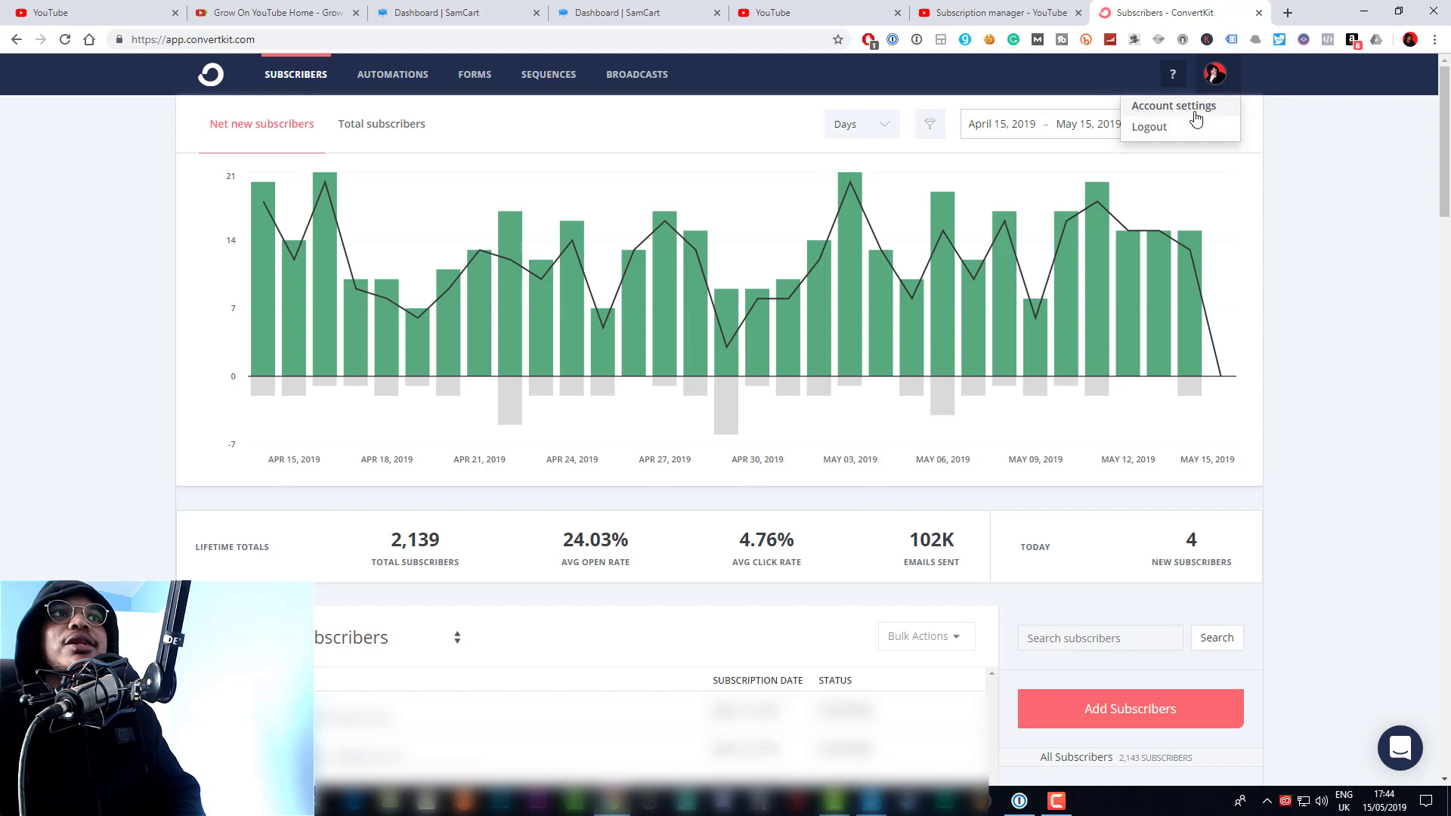
{"action": "left_click", "coordinate": [1202, 104]}
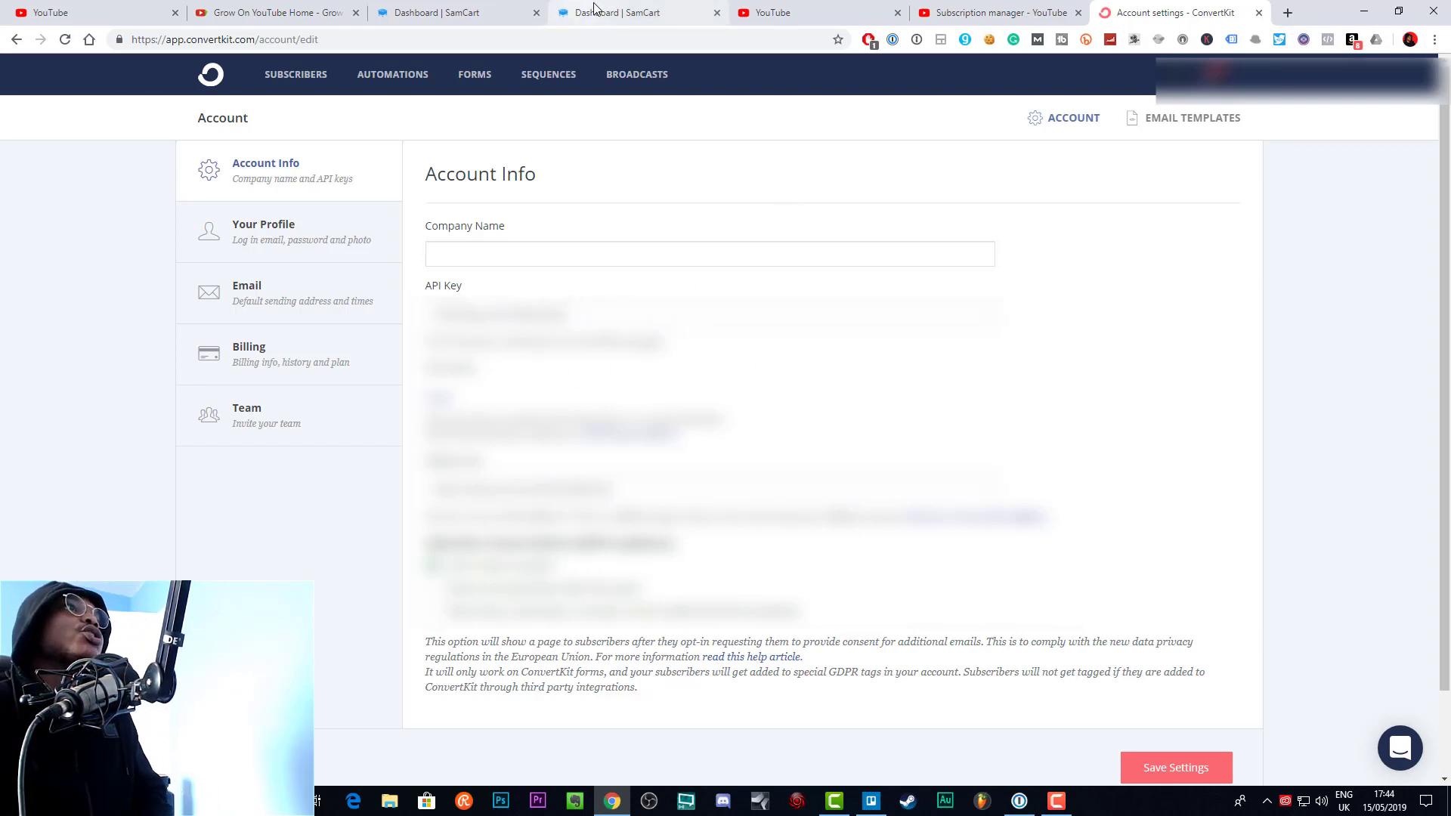
- Compare ConvertKit's API key section with SamCart's integration form and cancel the new integration
{"action": "left_click", "coordinate": [594, 11]}
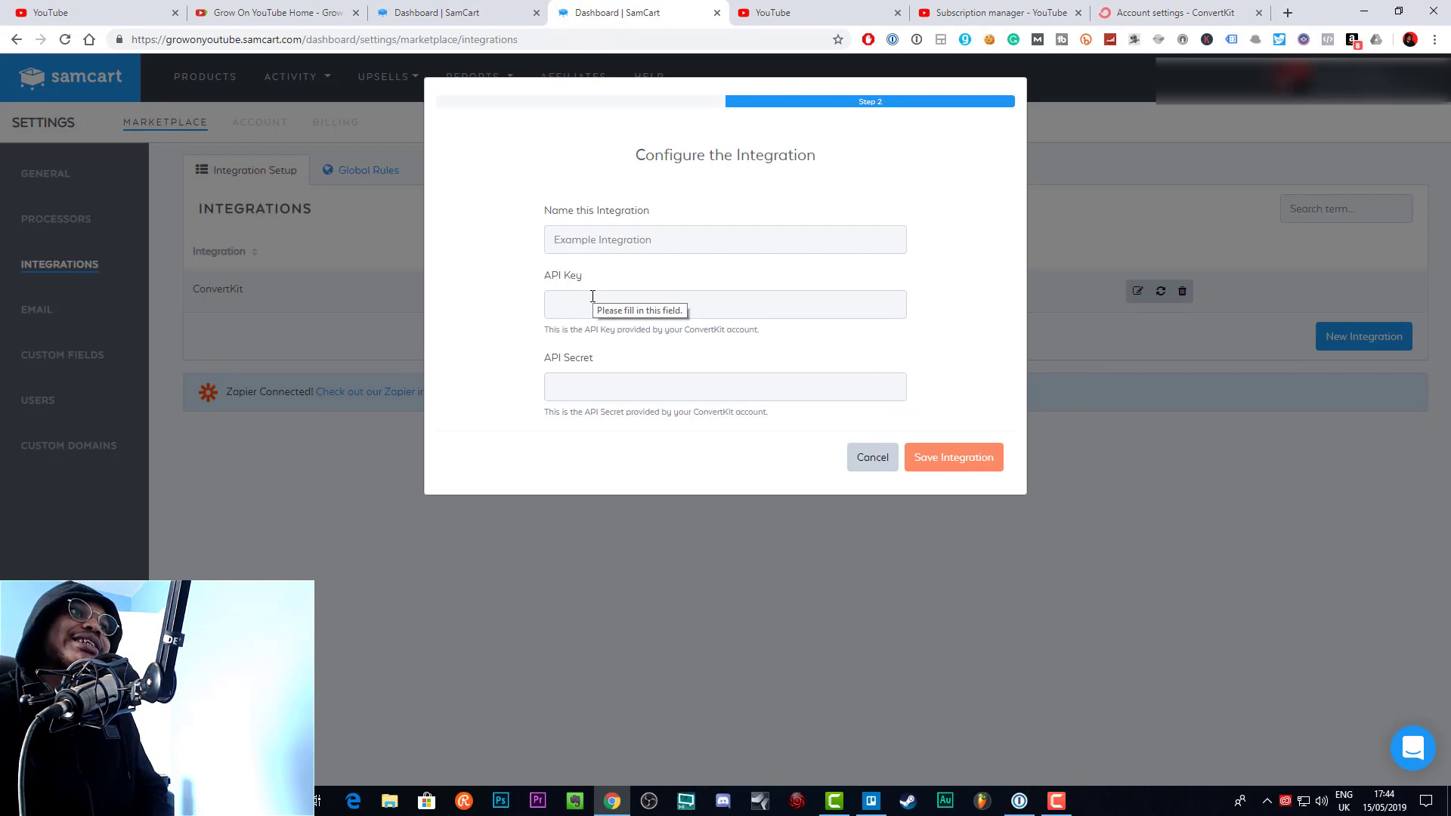
{"action": "left_click", "coordinate": [1164, 6]}
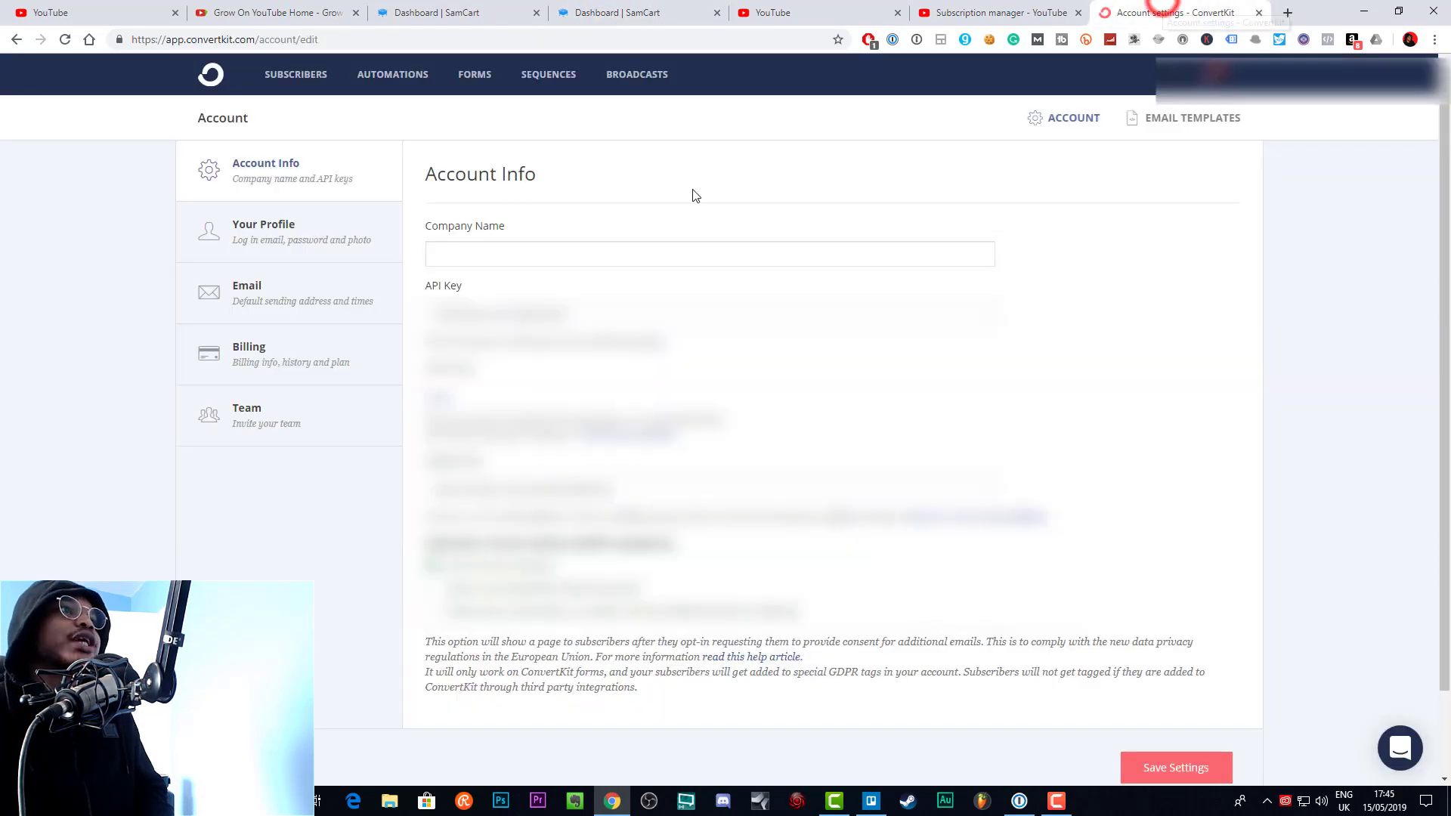
{"action": "left_click", "coordinate": [631, 16]}
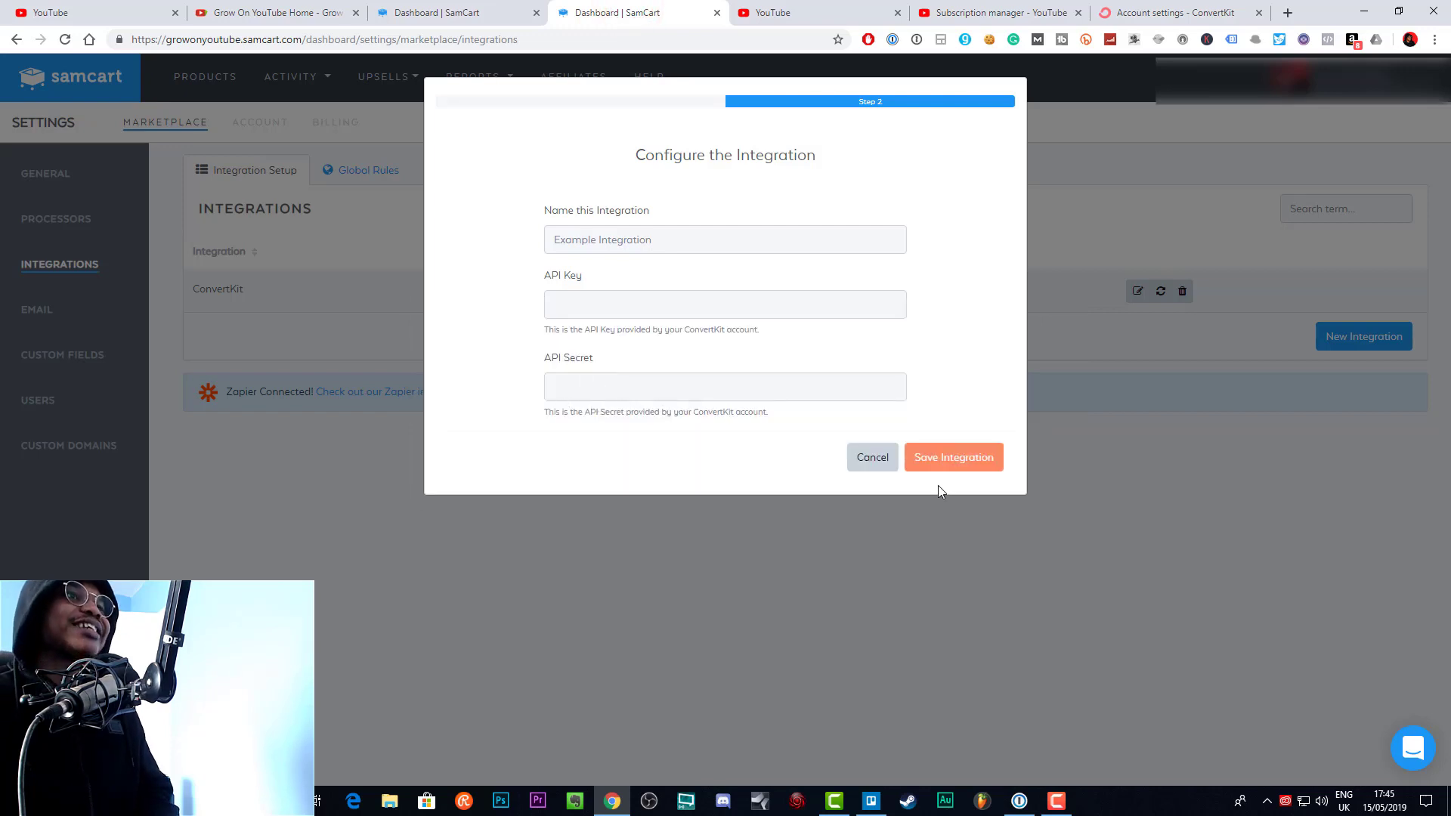
{"action": "left_click", "coordinate": [872, 458]}
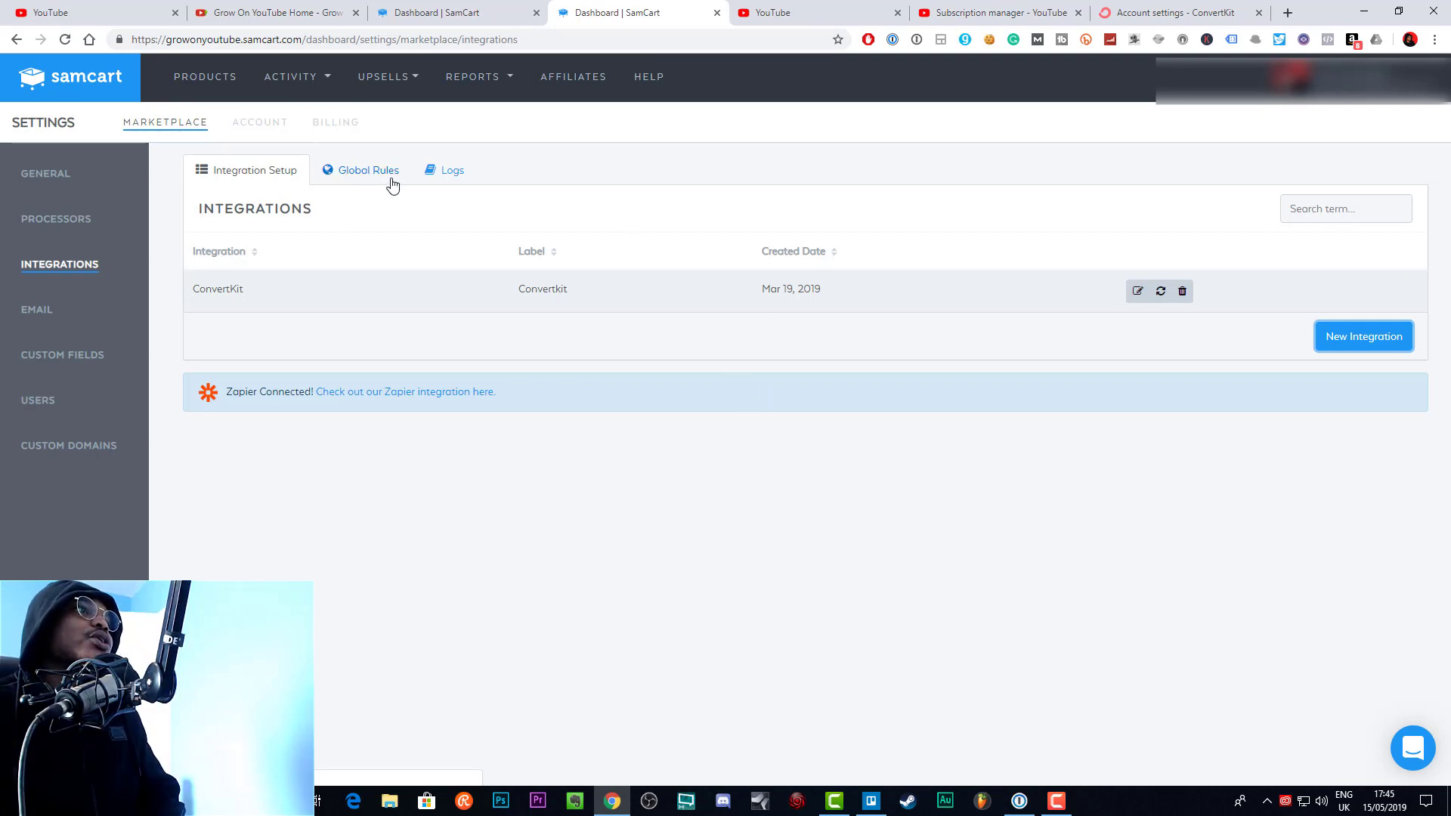
{"action": "left_click", "coordinate": [368, 173]}
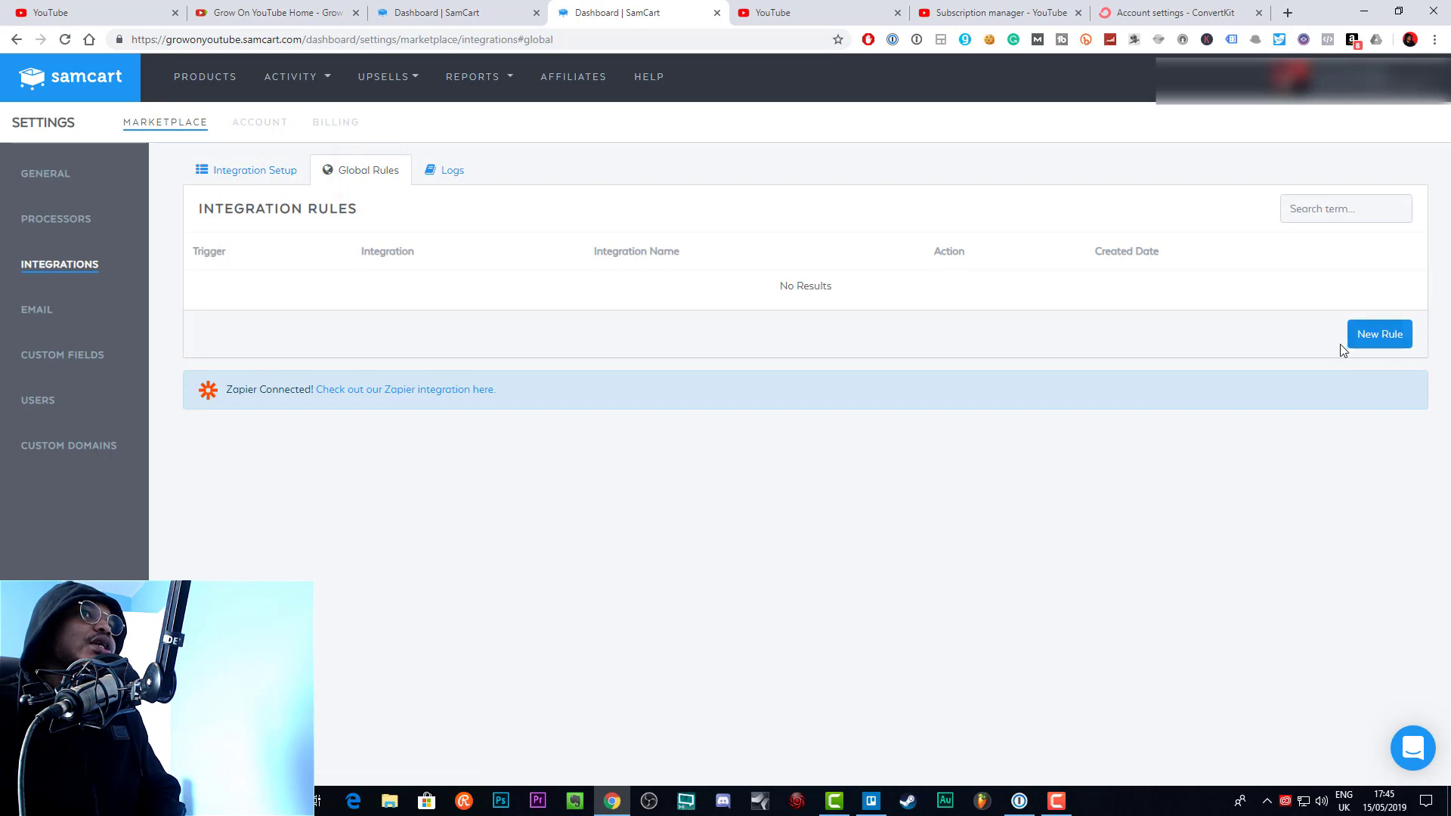
{"action": "left_click", "coordinate": [1369, 341]}
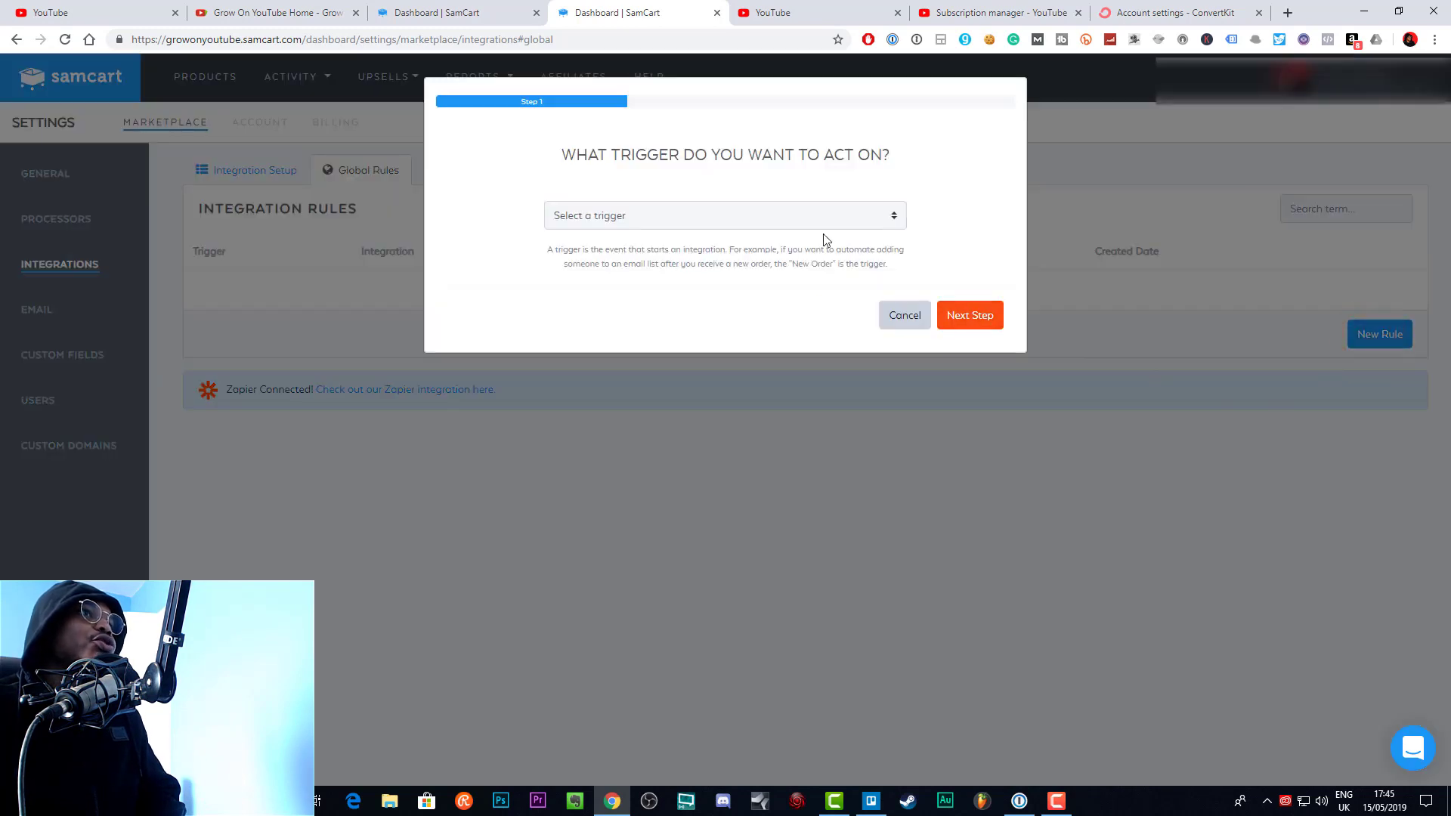
{"action": "left_click", "coordinate": [820, 228]}
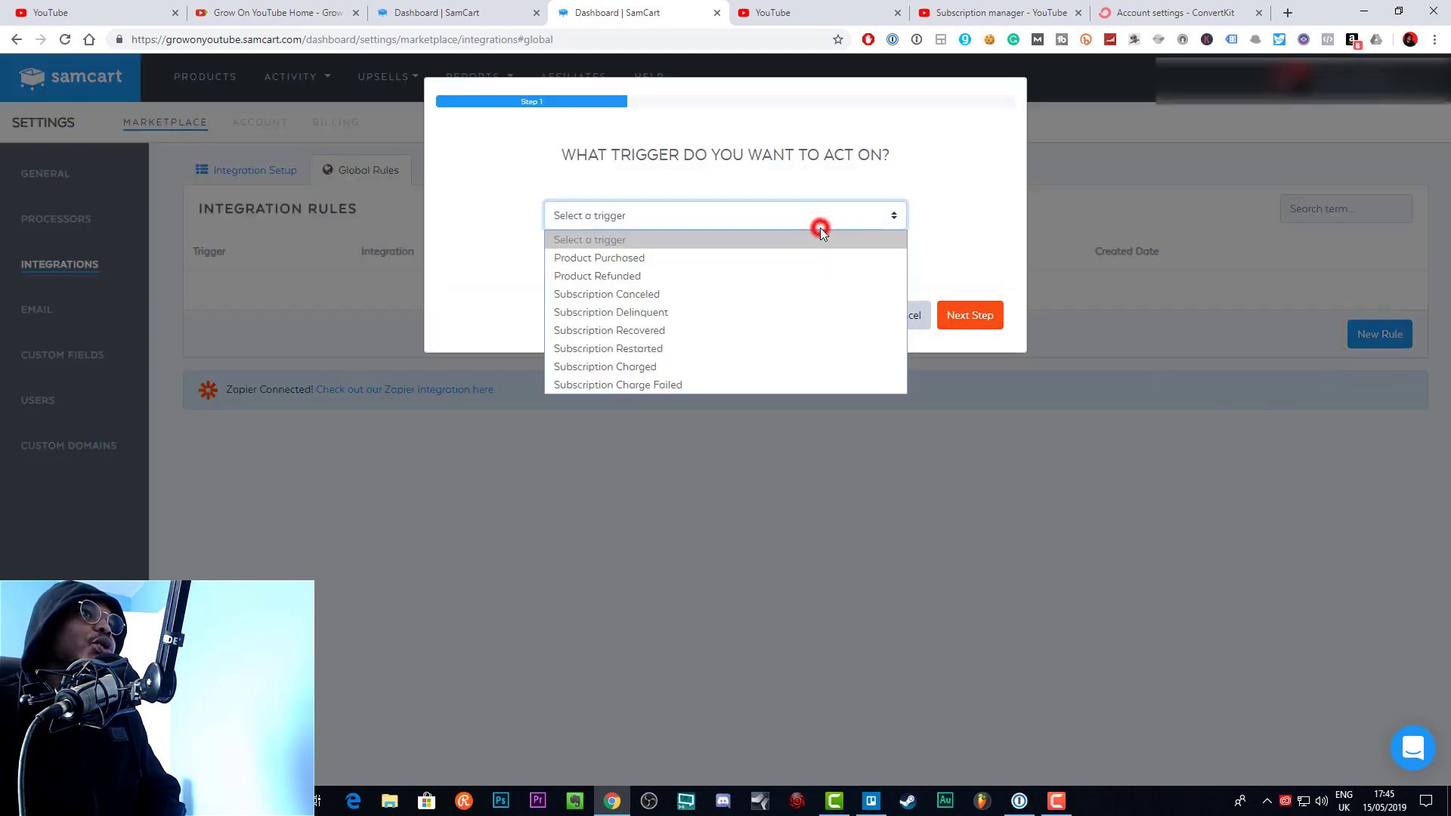
{"action": "left_click", "coordinate": [640, 259]}
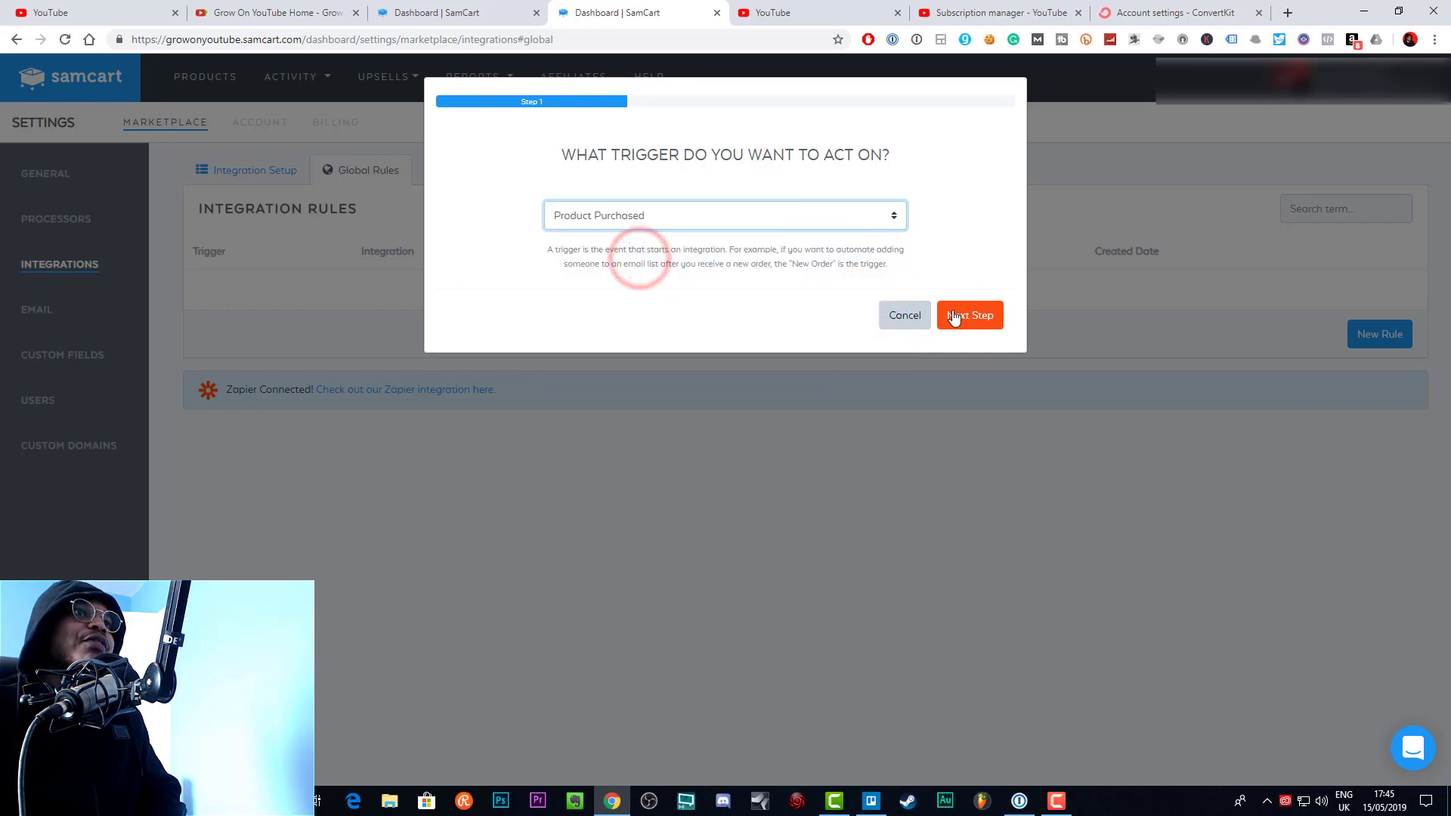
{"action": "left_click", "coordinate": [954, 314]}
{"action": "left_click", "coordinate": [725, 310]}
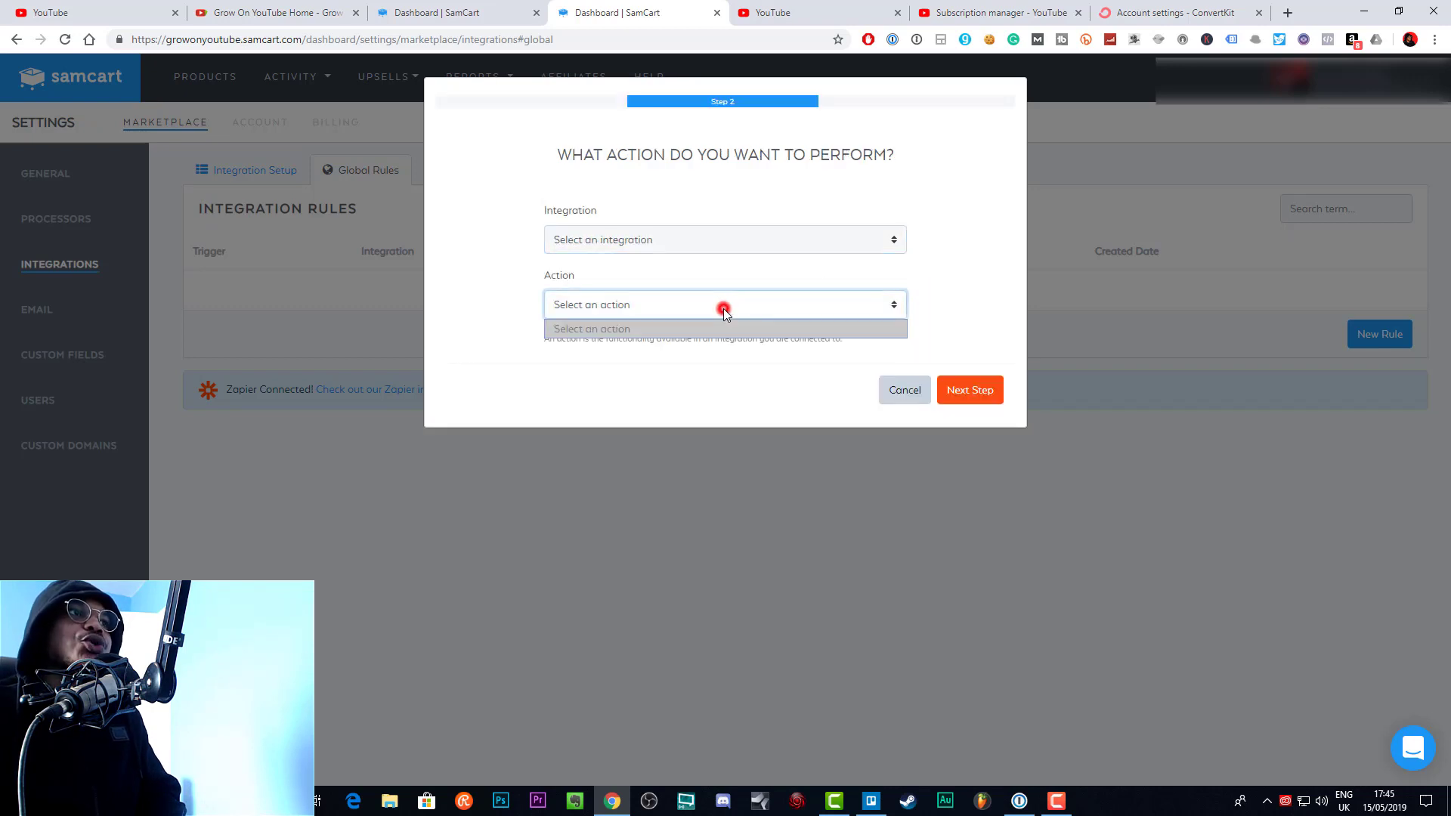
{"action": "left_click", "coordinate": [675, 311]}
{"action": "left_click", "coordinate": [696, 237]}
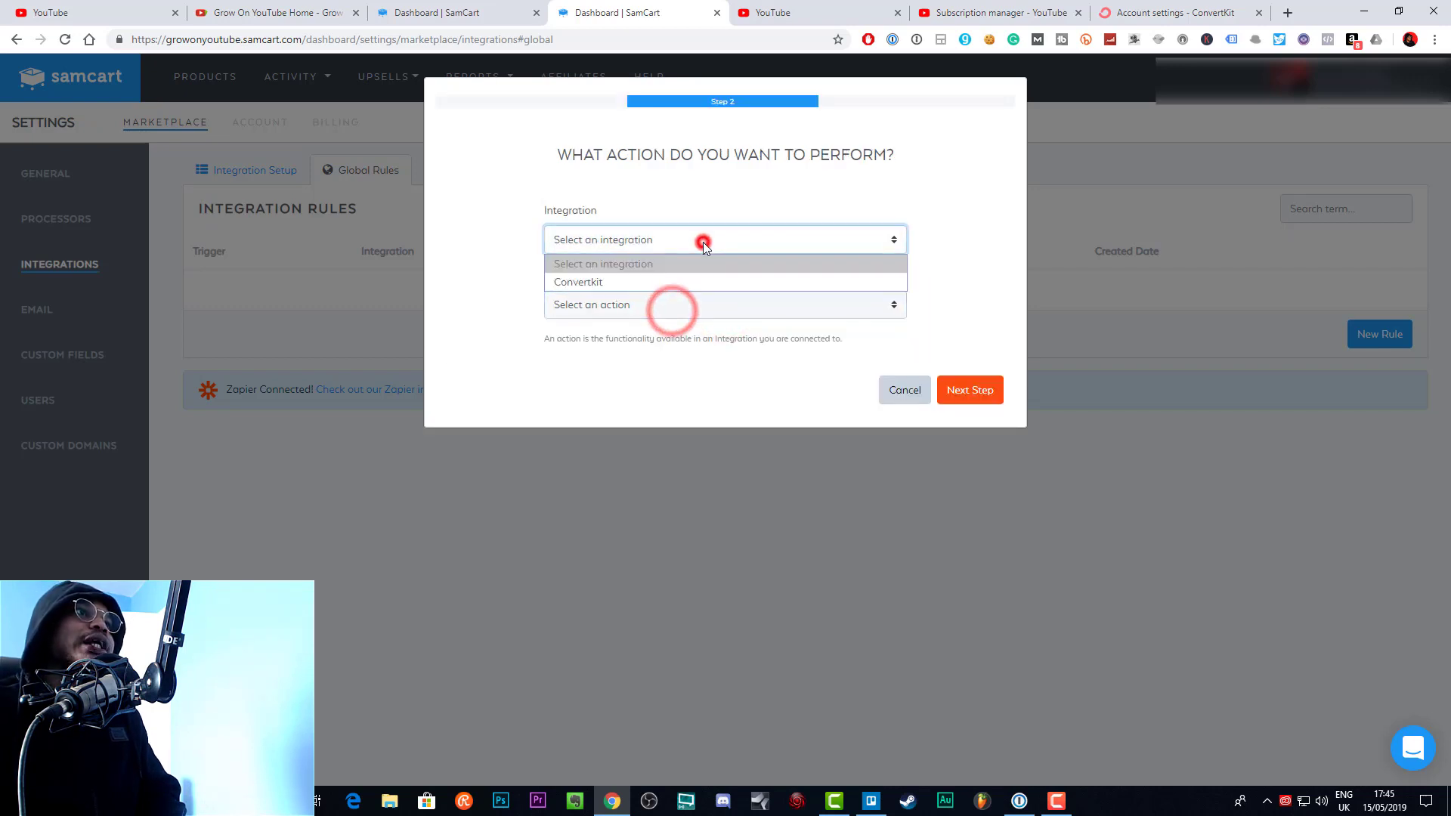
{"action": "left_click", "coordinate": [660, 285]}
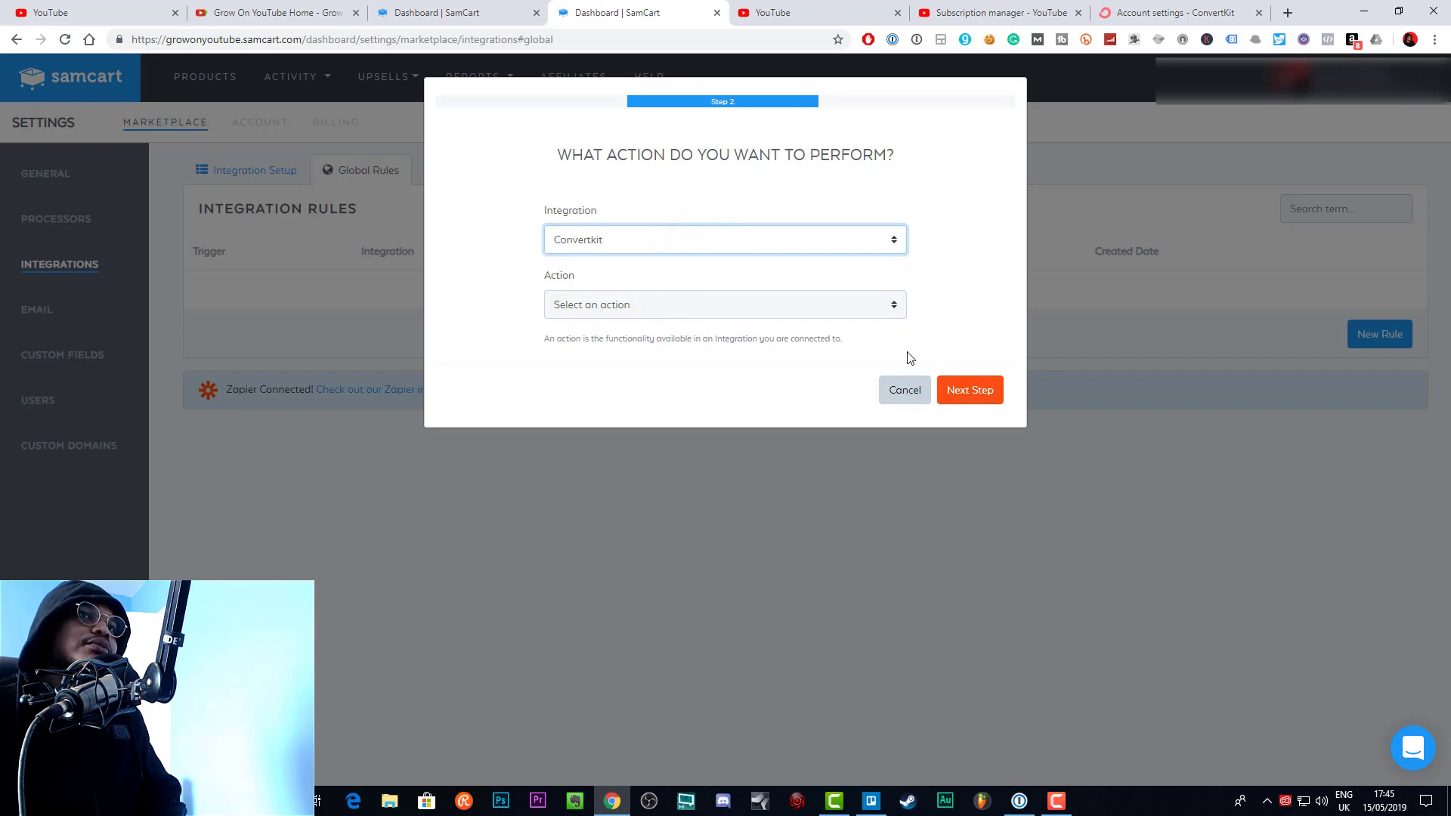
{"action": "left_click", "coordinate": [914, 389]}
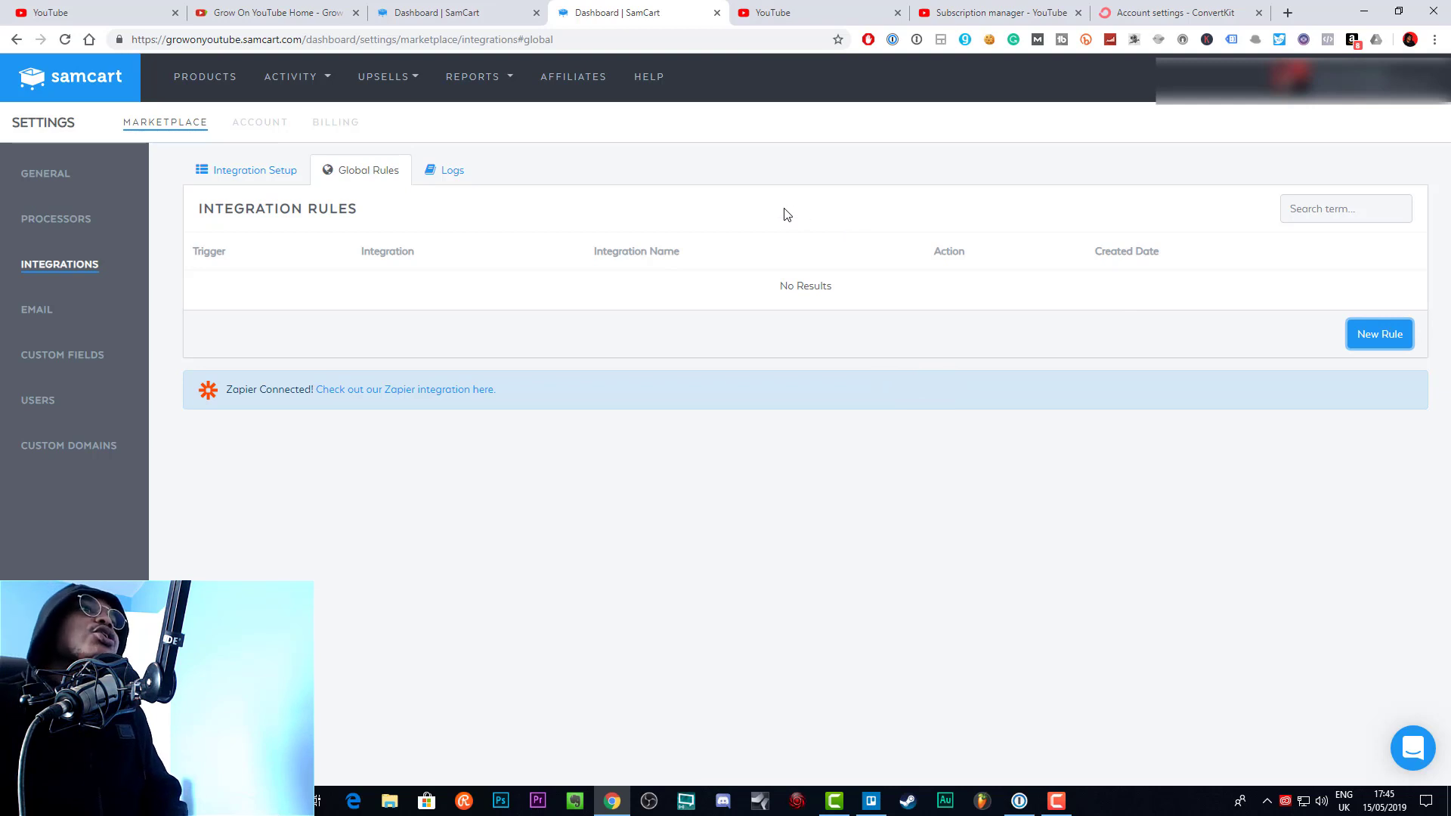
{"action": "left_click", "coordinate": [259, 170]}
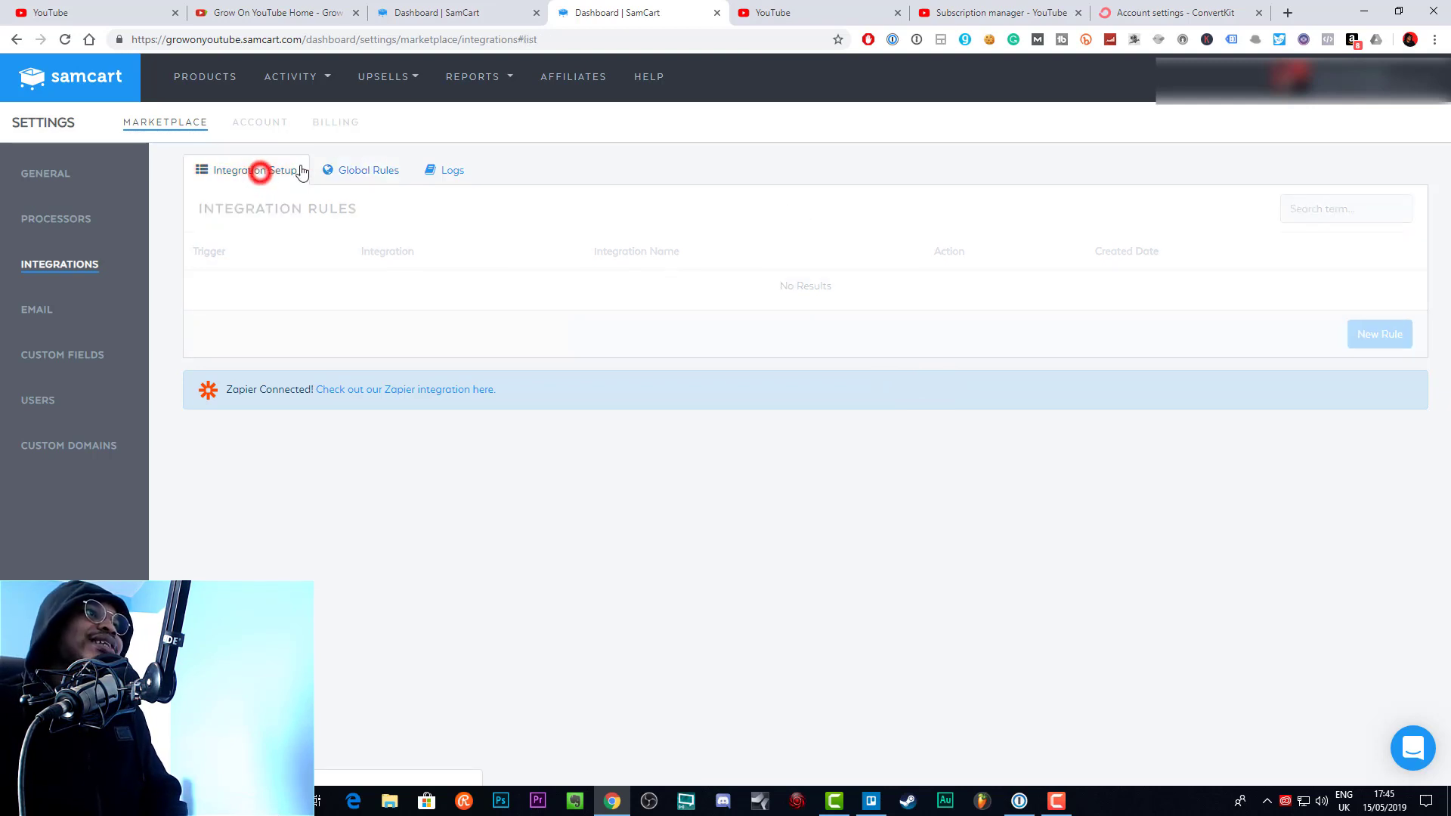
- Start a new global integration rule that uses Product Purchased as its trigger
{"action": "left_click", "coordinate": [363, 167]}
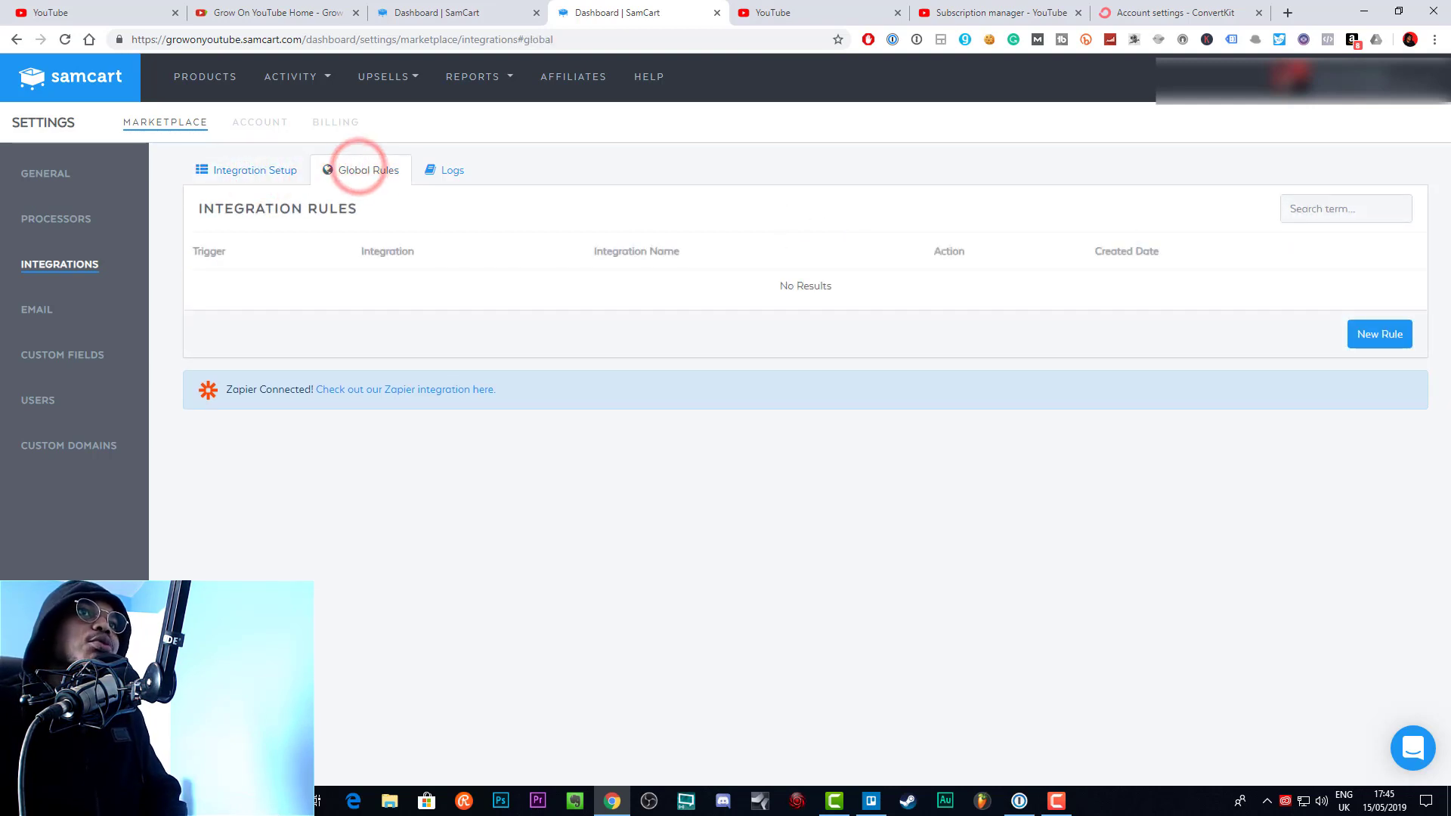
{"action": "left_click", "coordinate": [1391, 337]}
{"action": "left_click", "coordinate": [726, 216]}
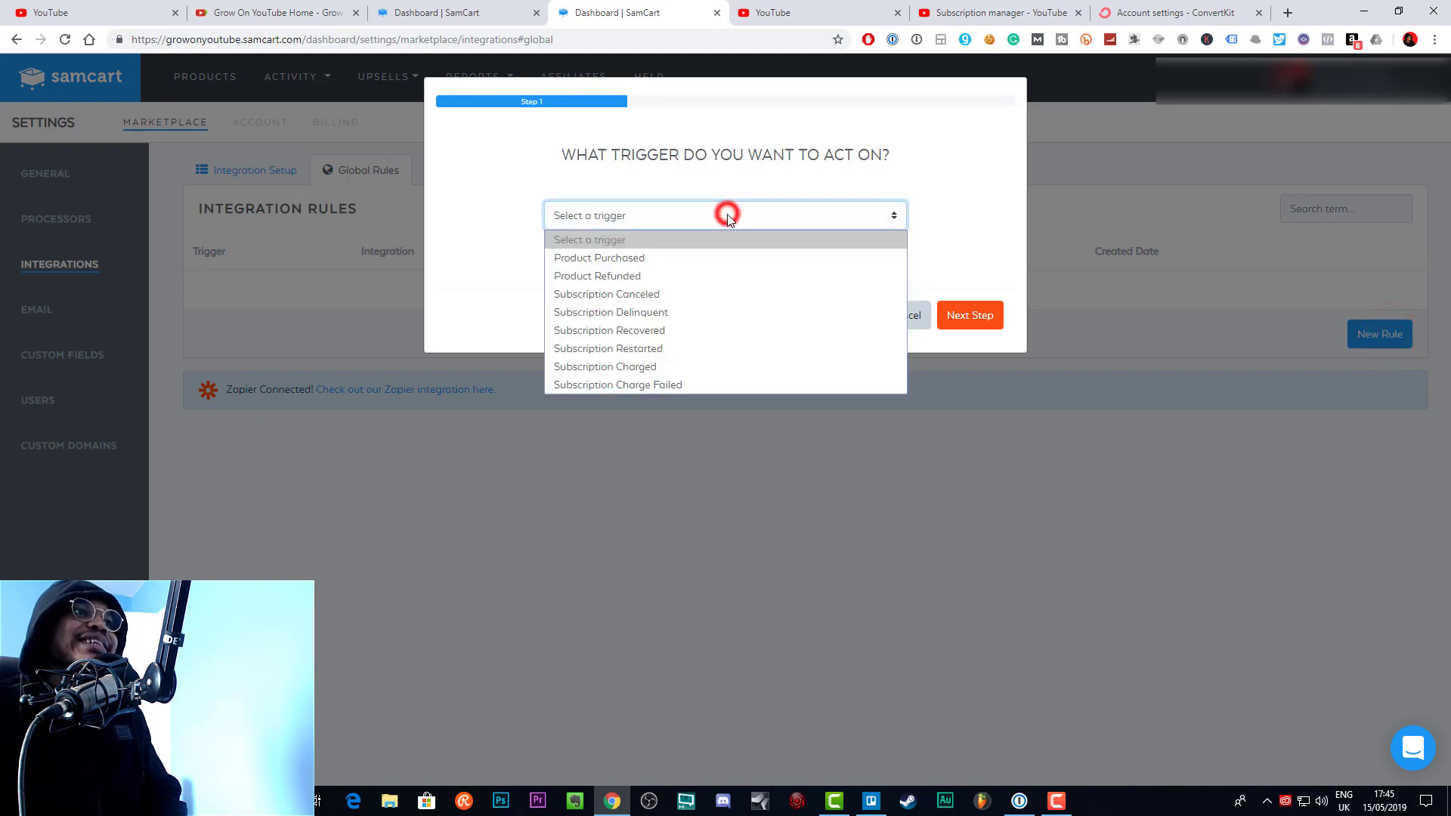
{"action": "left_click", "coordinate": [669, 254]}
{"action": "left_click", "coordinate": [960, 315]}
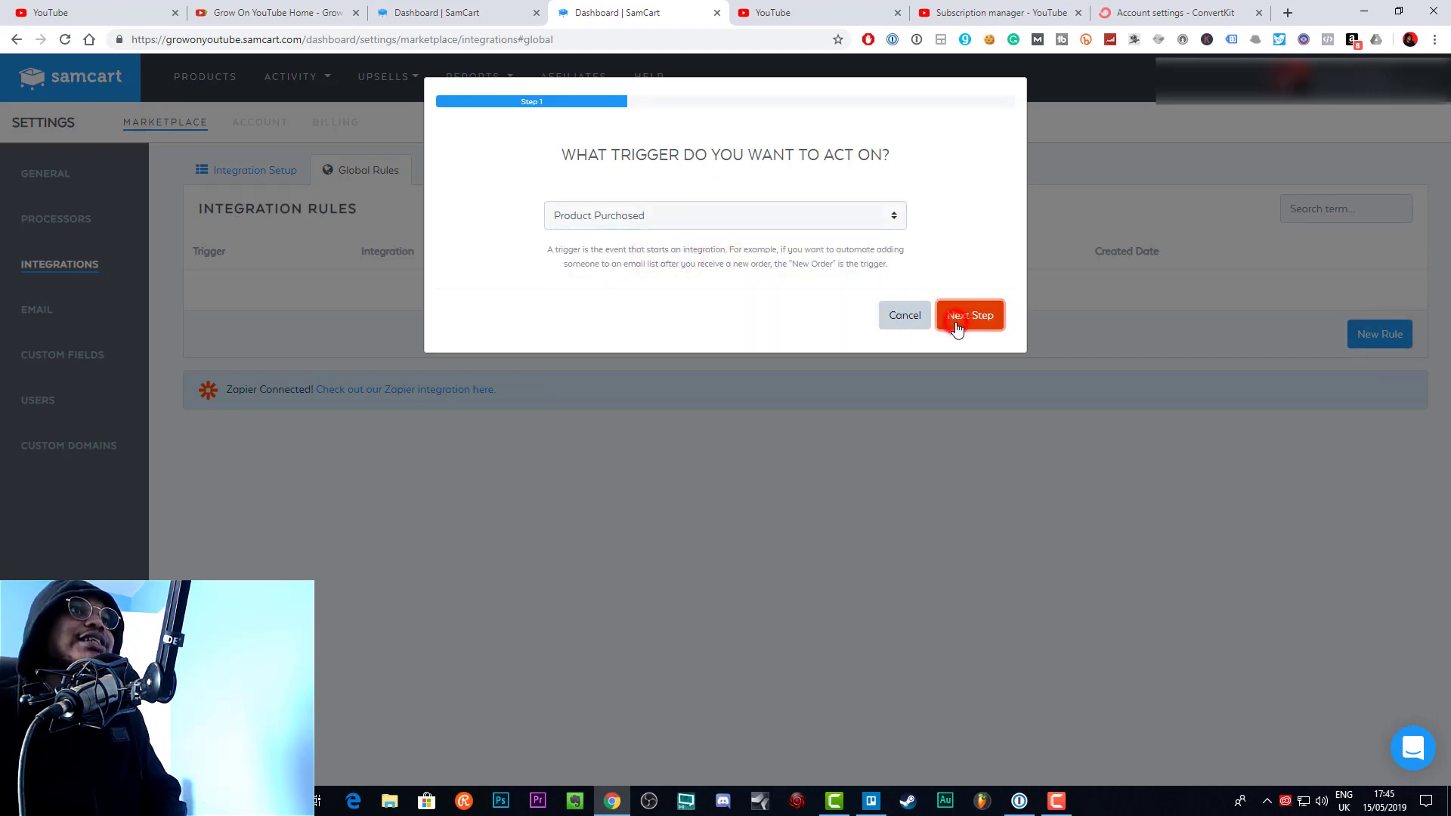
- Set the global rule's integration to Convertkit with the action Add Purchase to ConvertKit, and submit the rule
{"action": "left_click", "coordinate": [682, 240]}
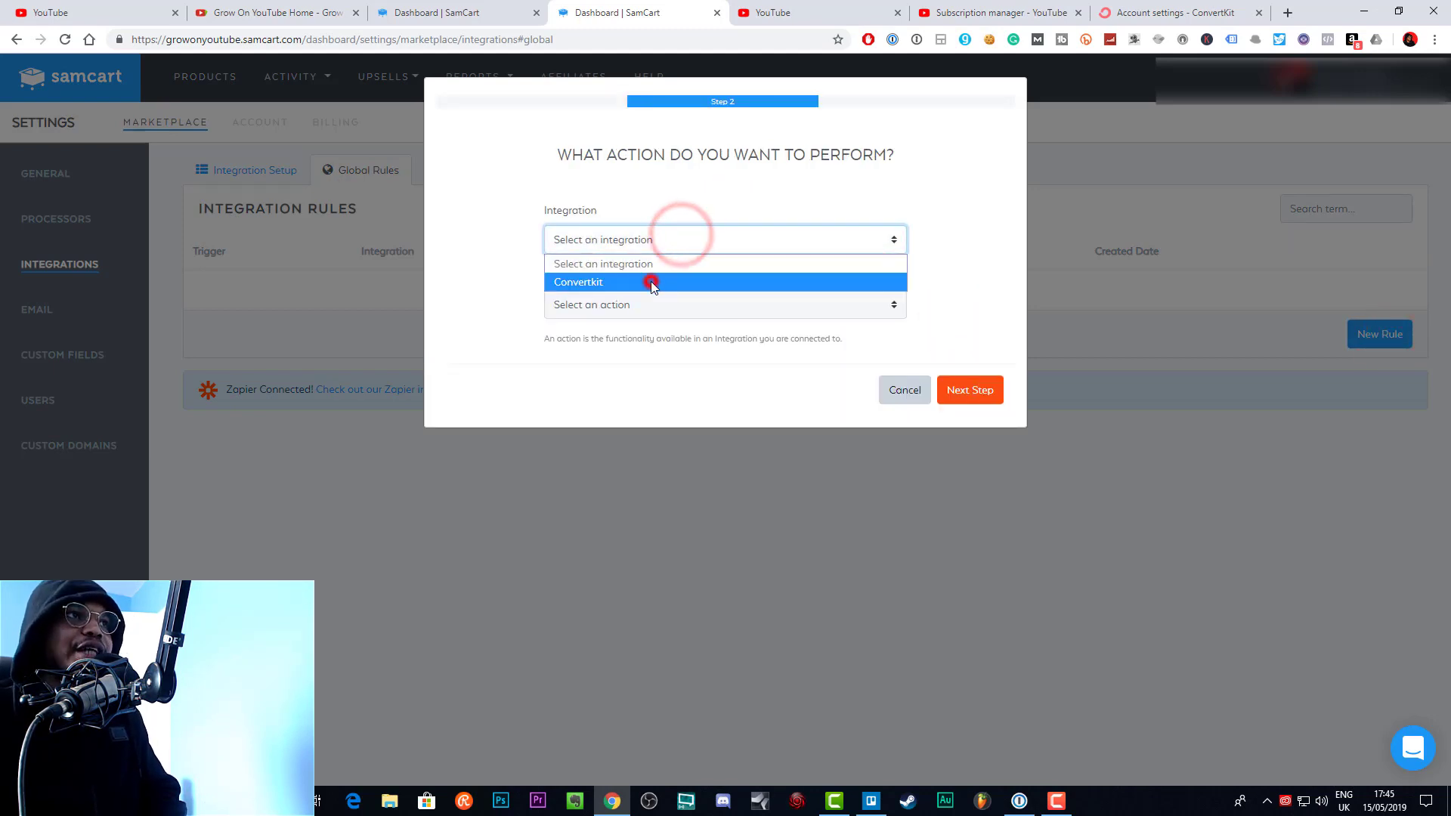
{"action": "left_click", "coordinate": [652, 280]}
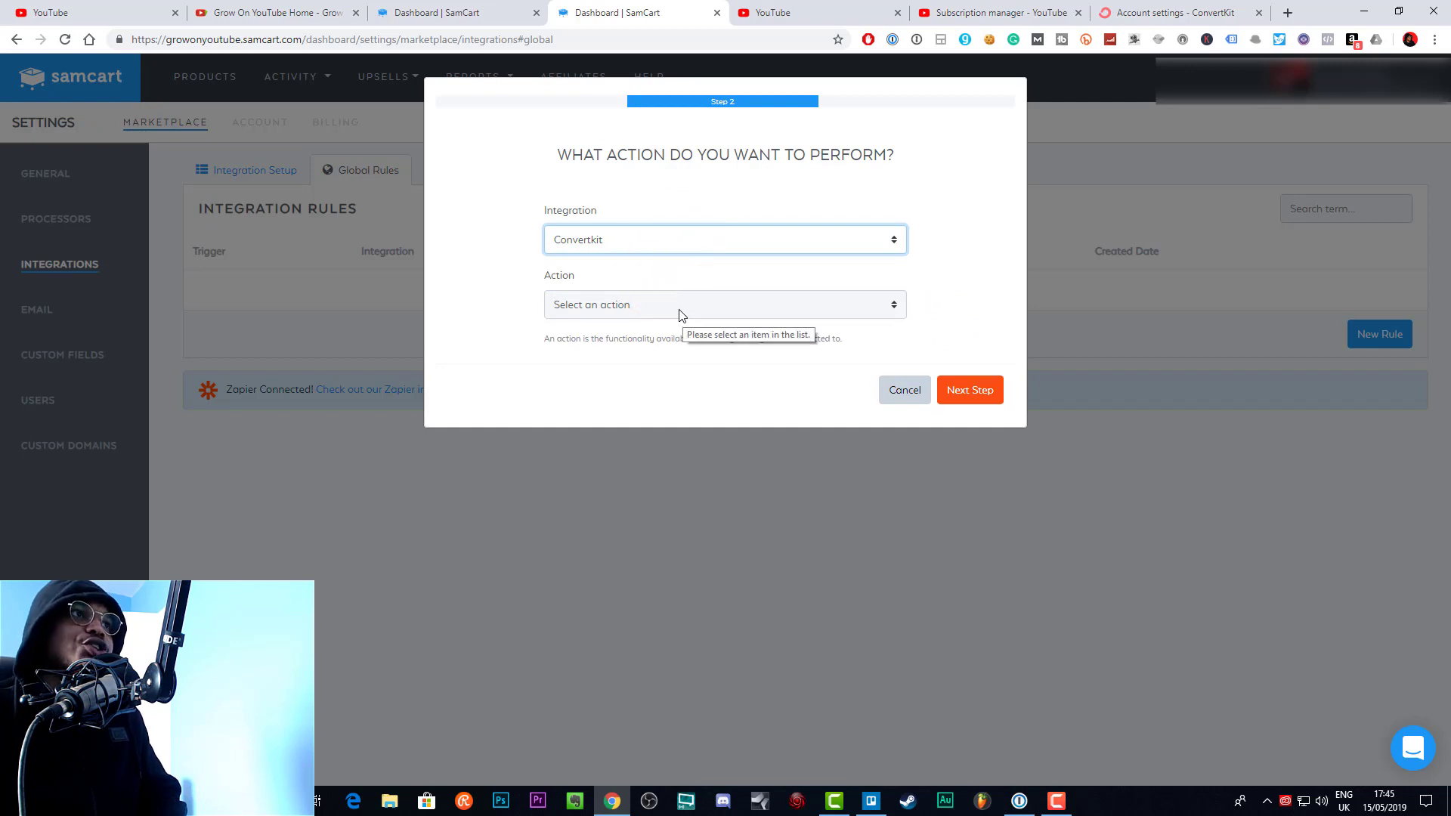
{"action": "left_click", "coordinate": [676, 308]}
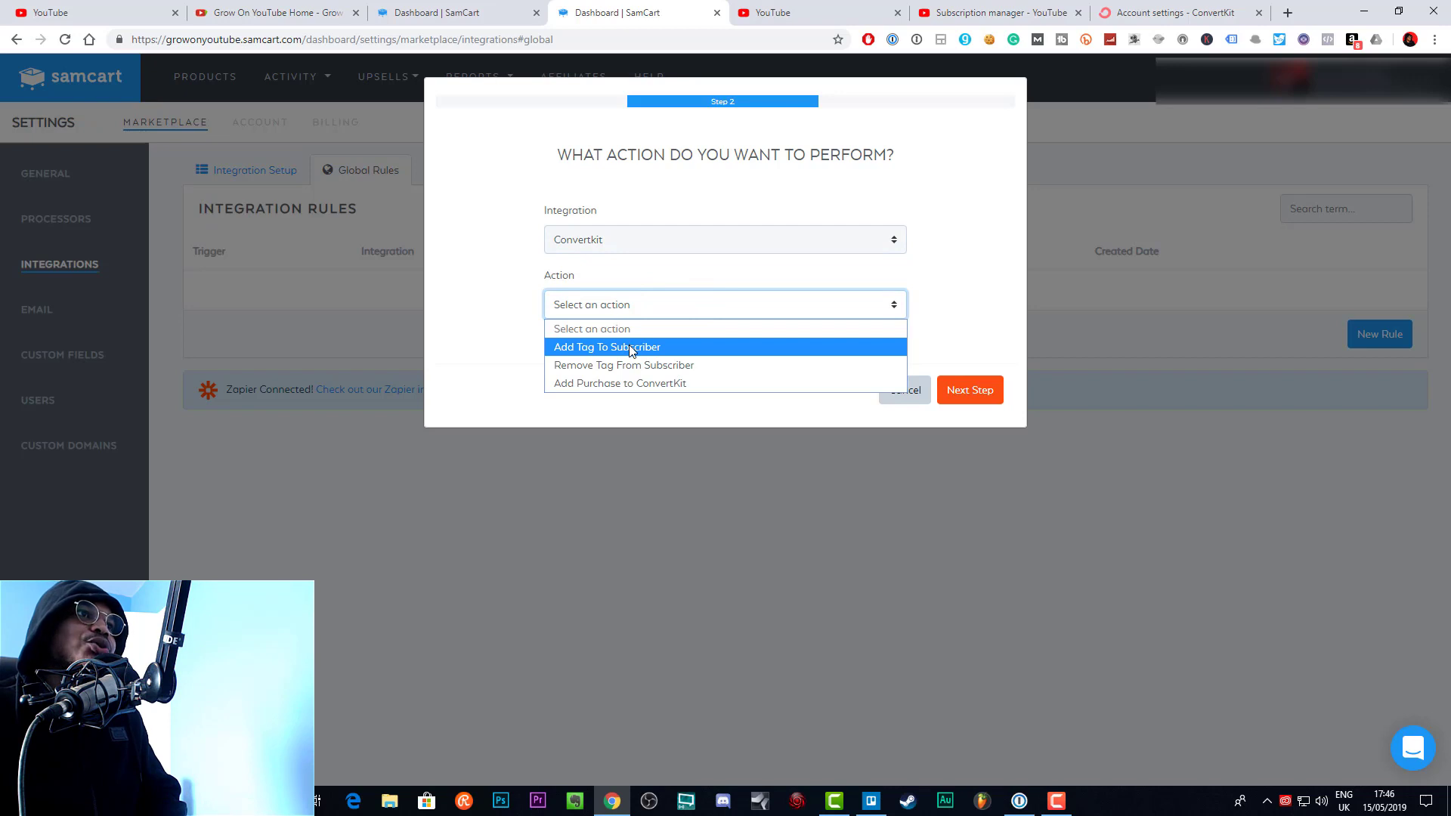
{"action": "left_click", "coordinate": [631, 383]}
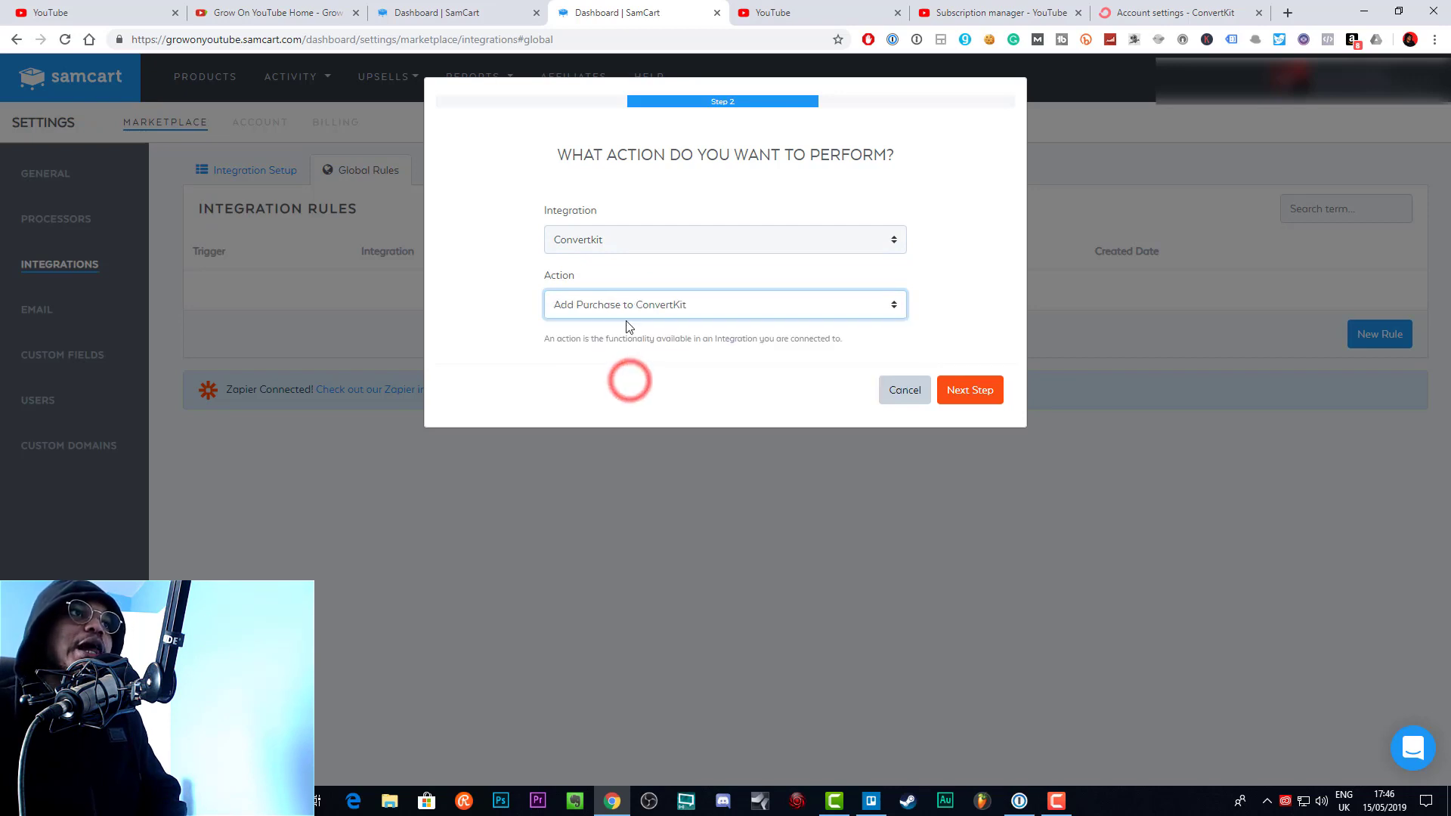
{"action": "left_click", "coordinate": [678, 305]}
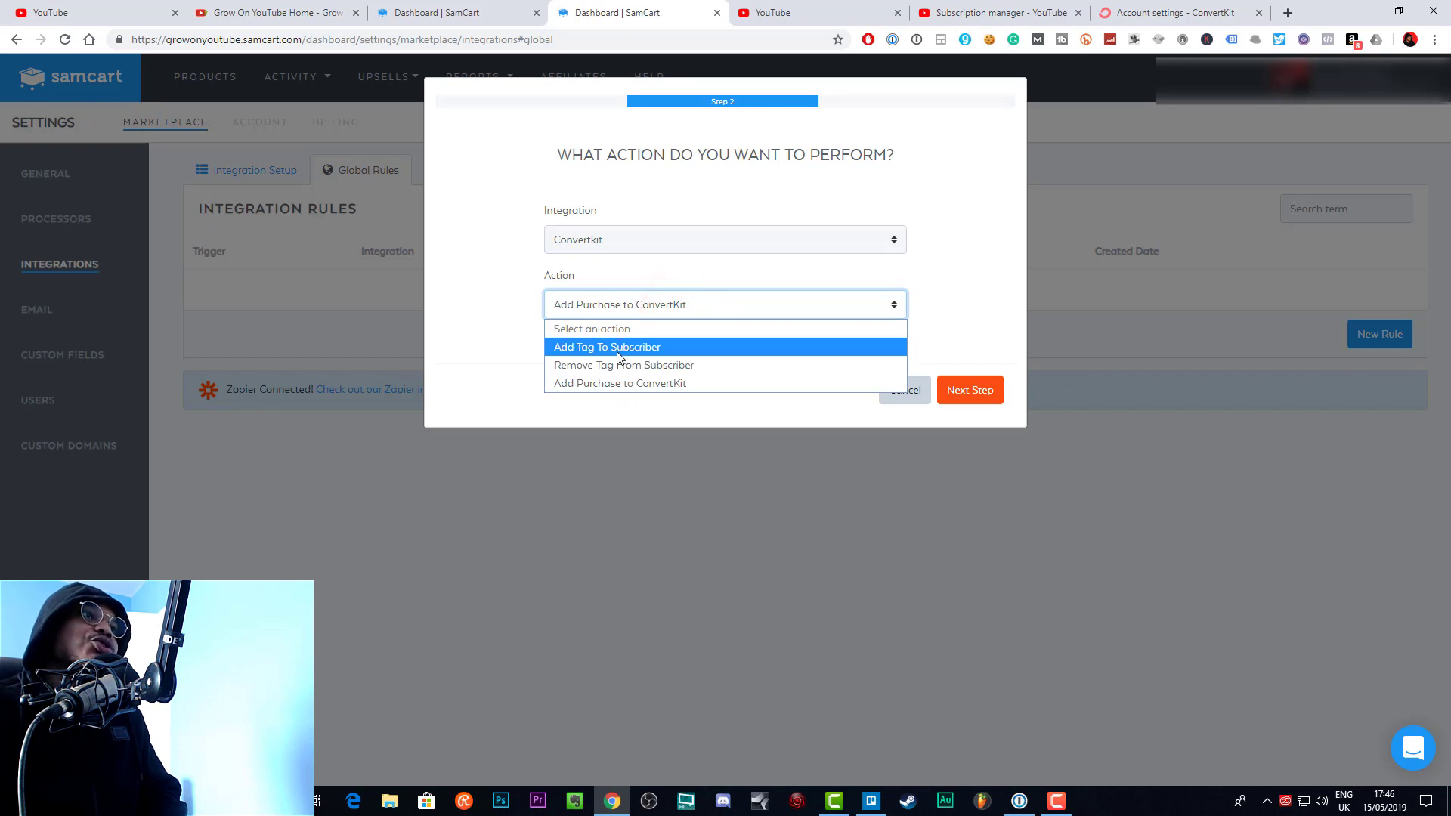
{"action": "left_click", "coordinate": [616, 348]}
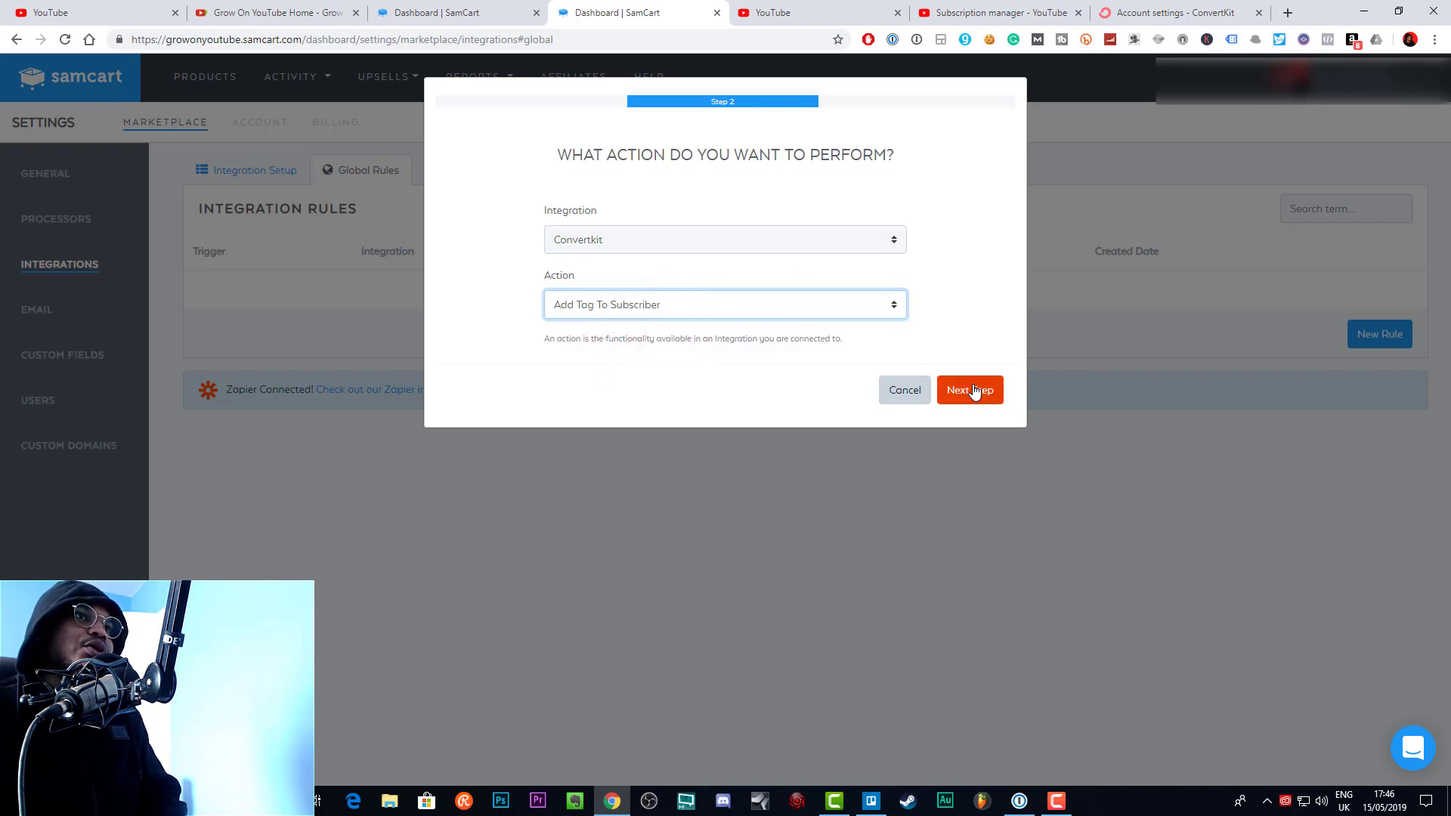
{"action": "left_click", "coordinate": [774, 302]}
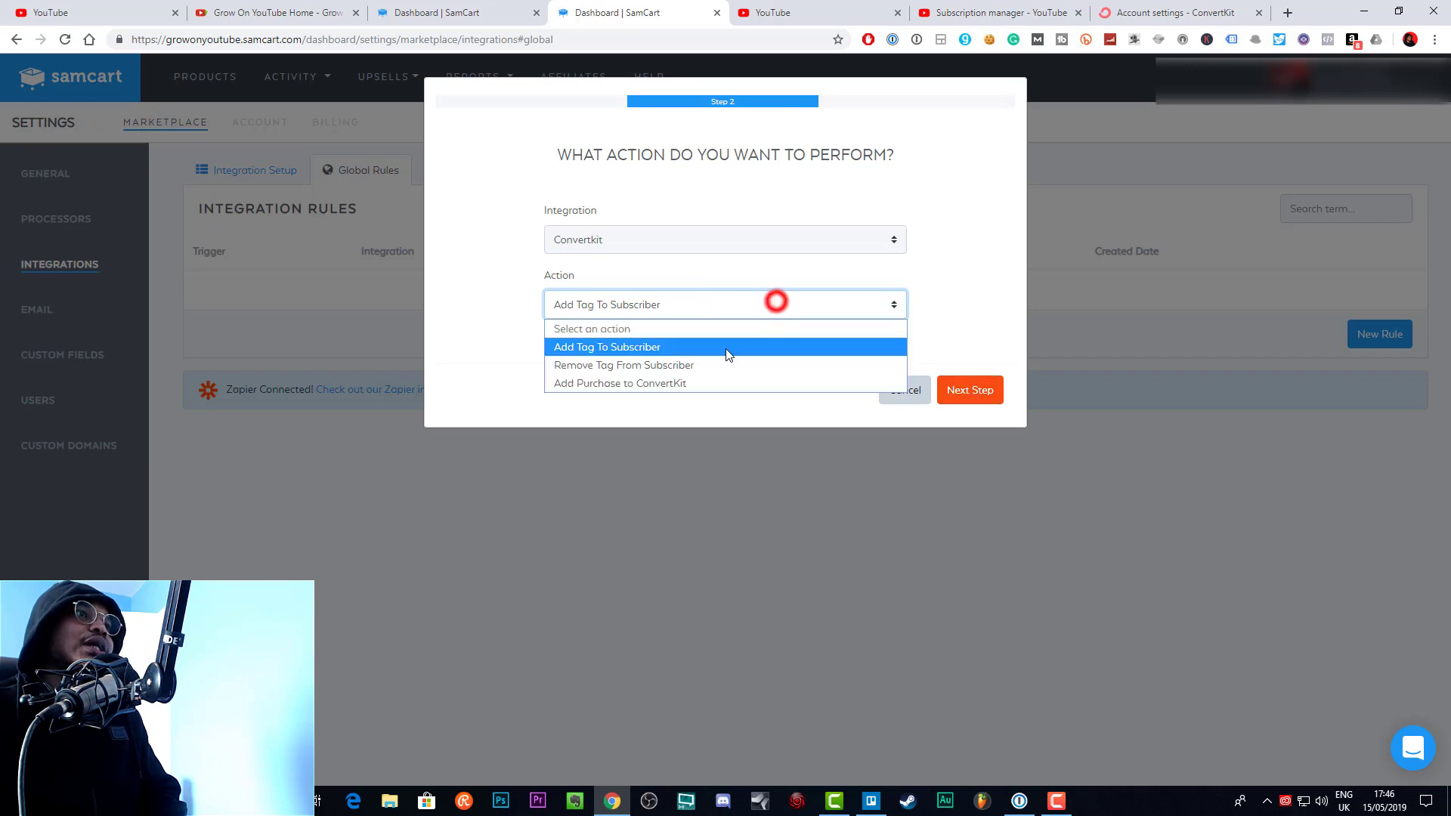
{"action": "left_click", "coordinate": [692, 383]}
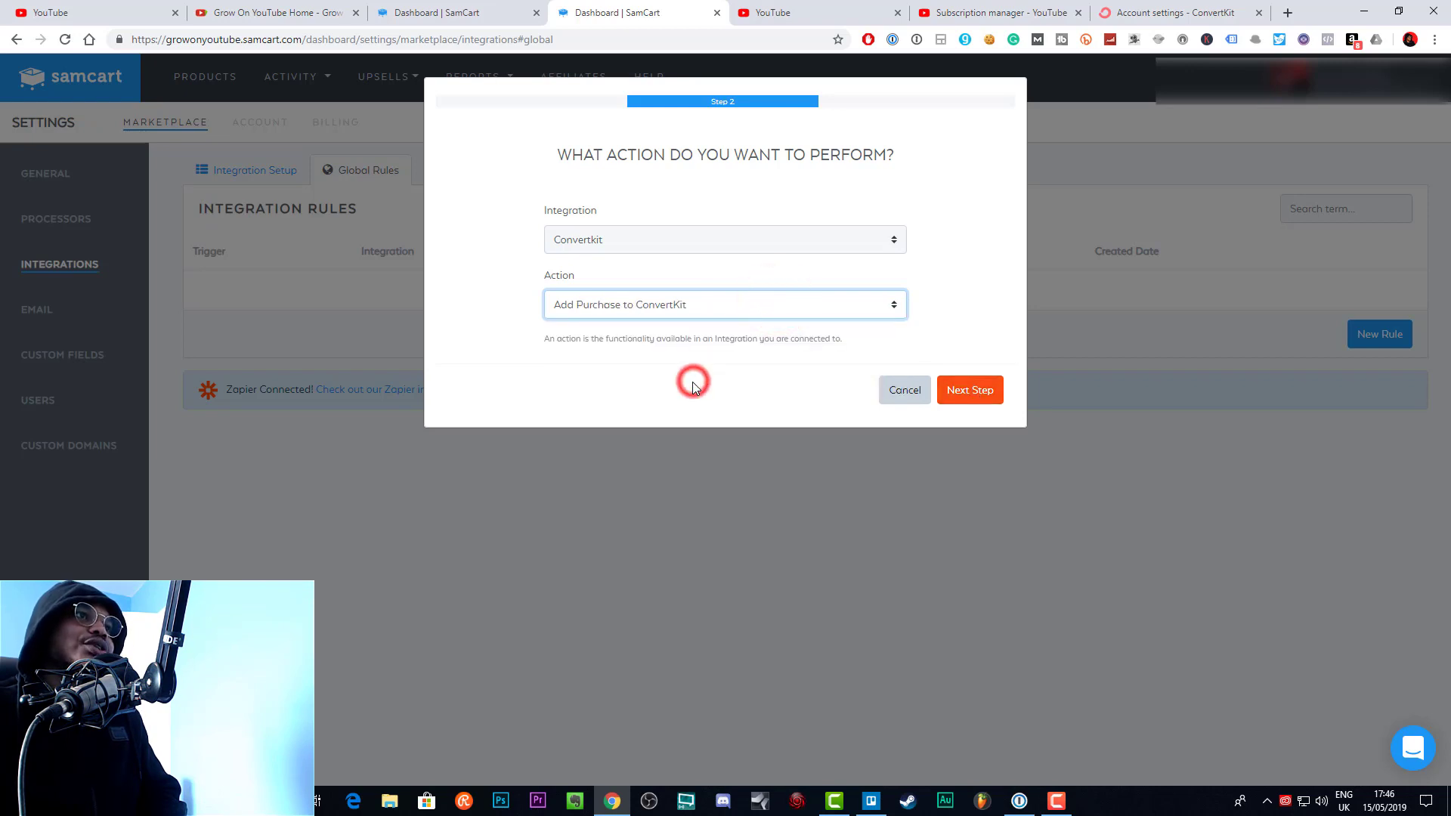
{"action": "left_click", "coordinate": [970, 391]}
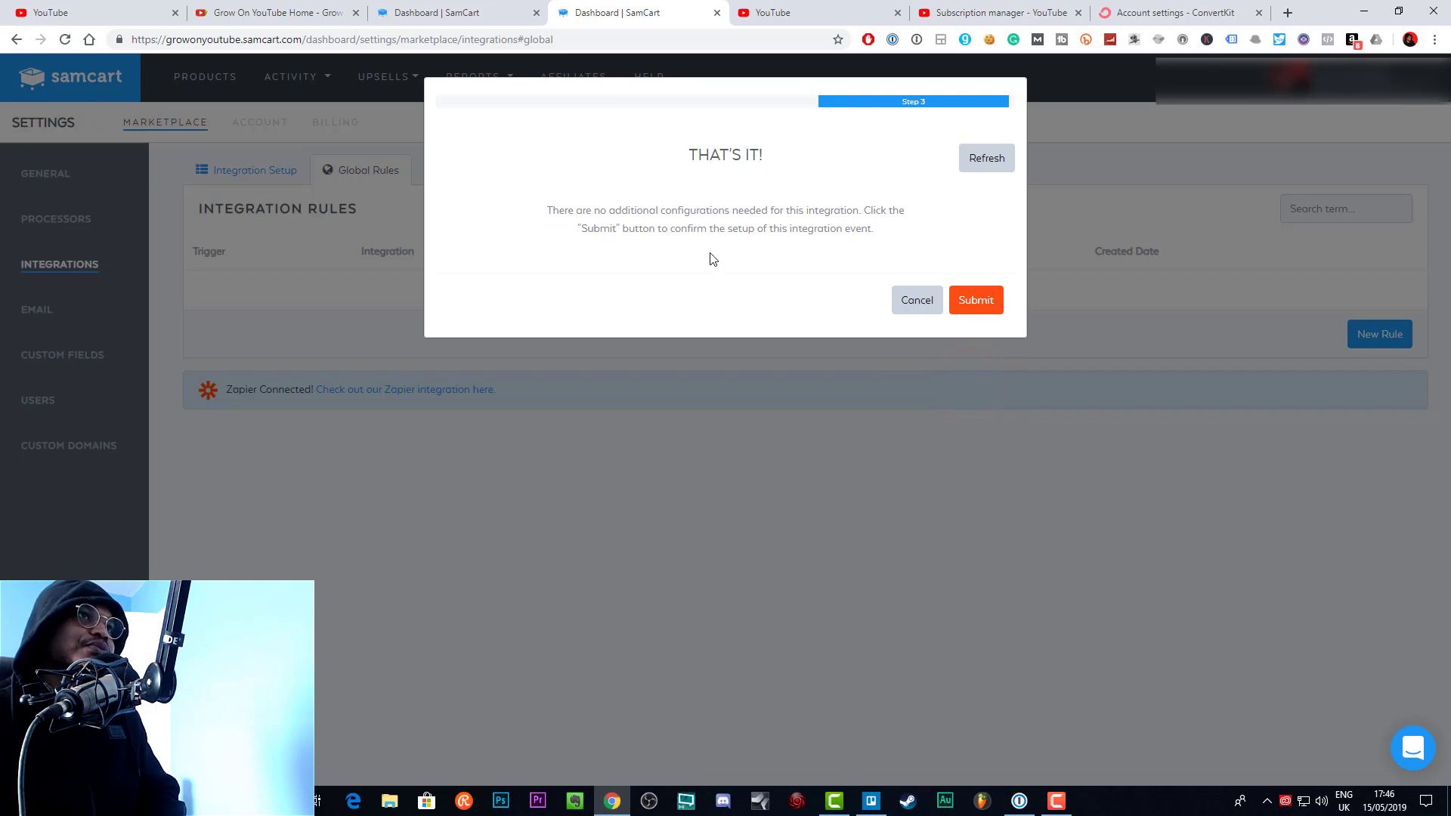
{"action": "left_click", "coordinate": [971, 306]}
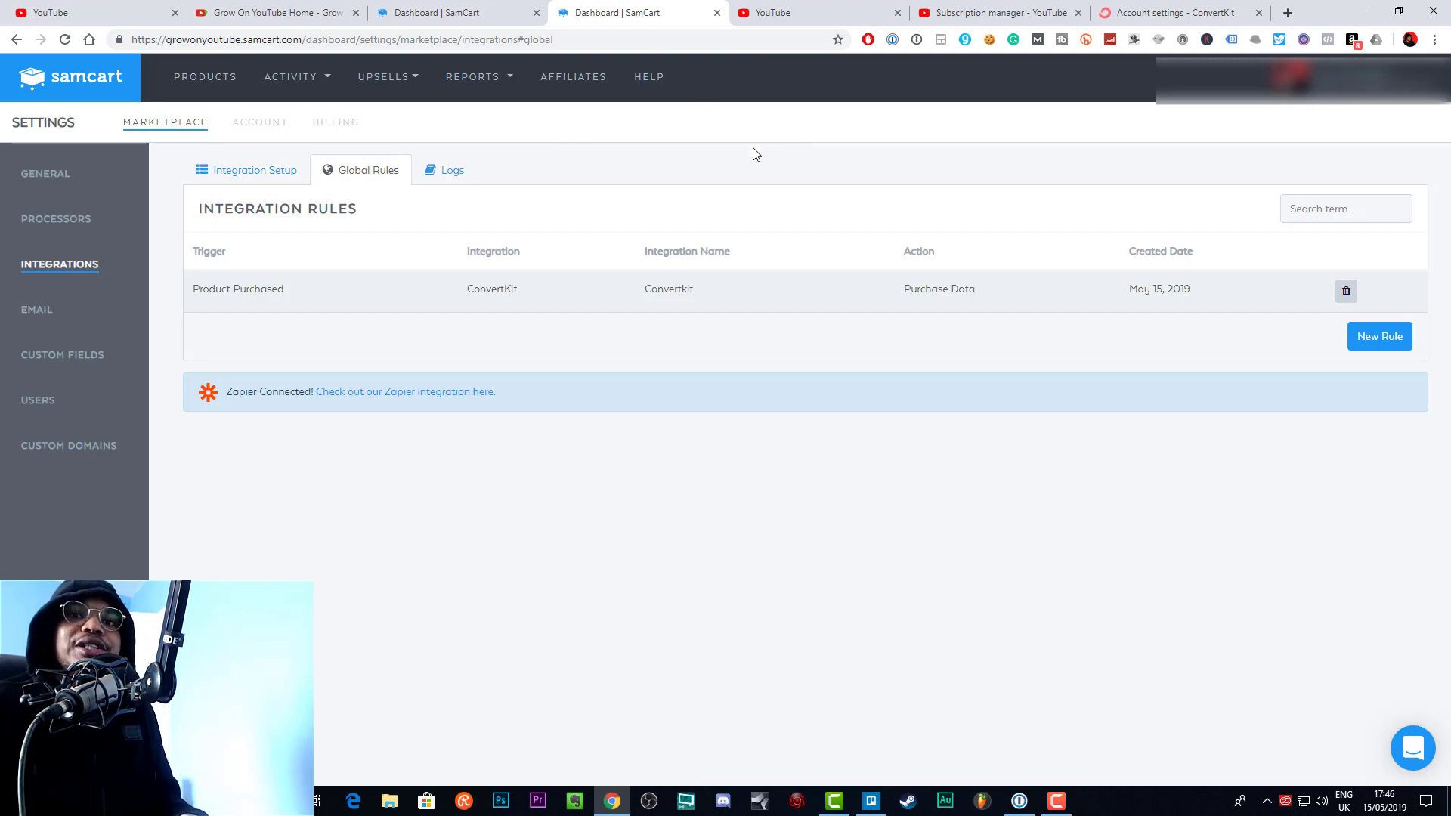
- Open the Test Upsell product for editing and show its integration rules
{"action": "left_click", "coordinate": [184, 82]}
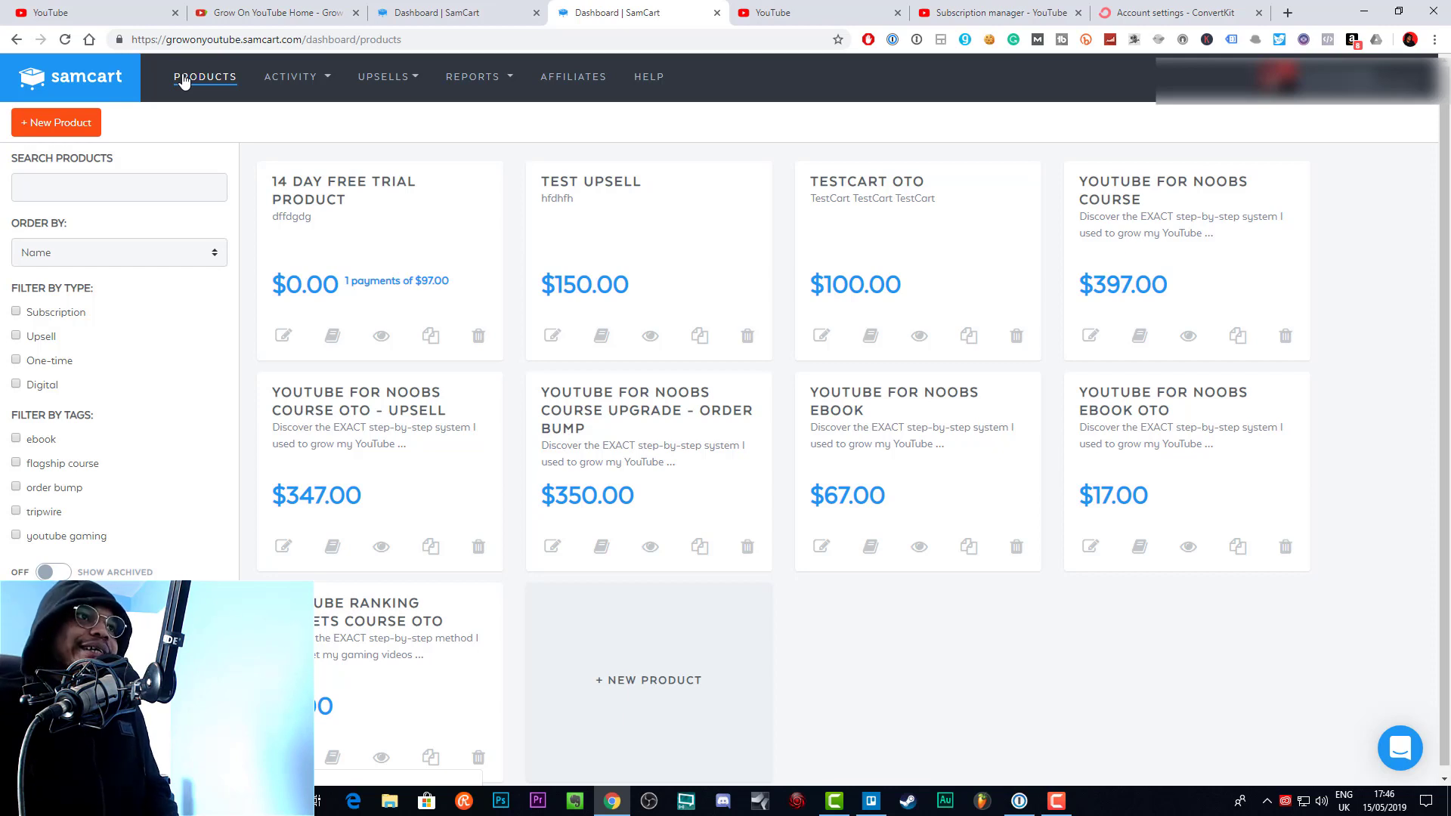
{"action": "left_click", "coordinate": [551, 341]}
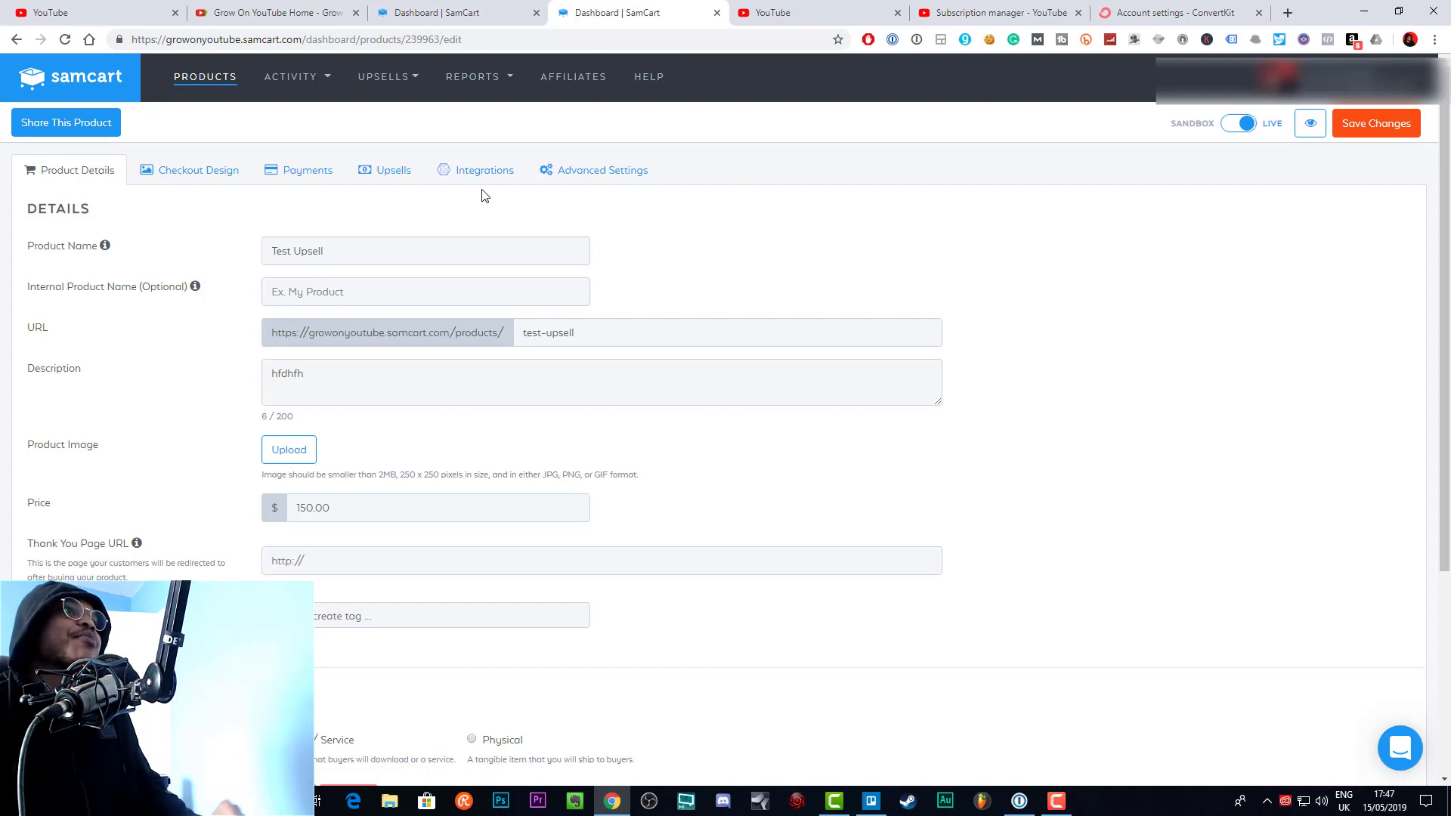
{"action": "left_click", "coordinate": [477, 170]}
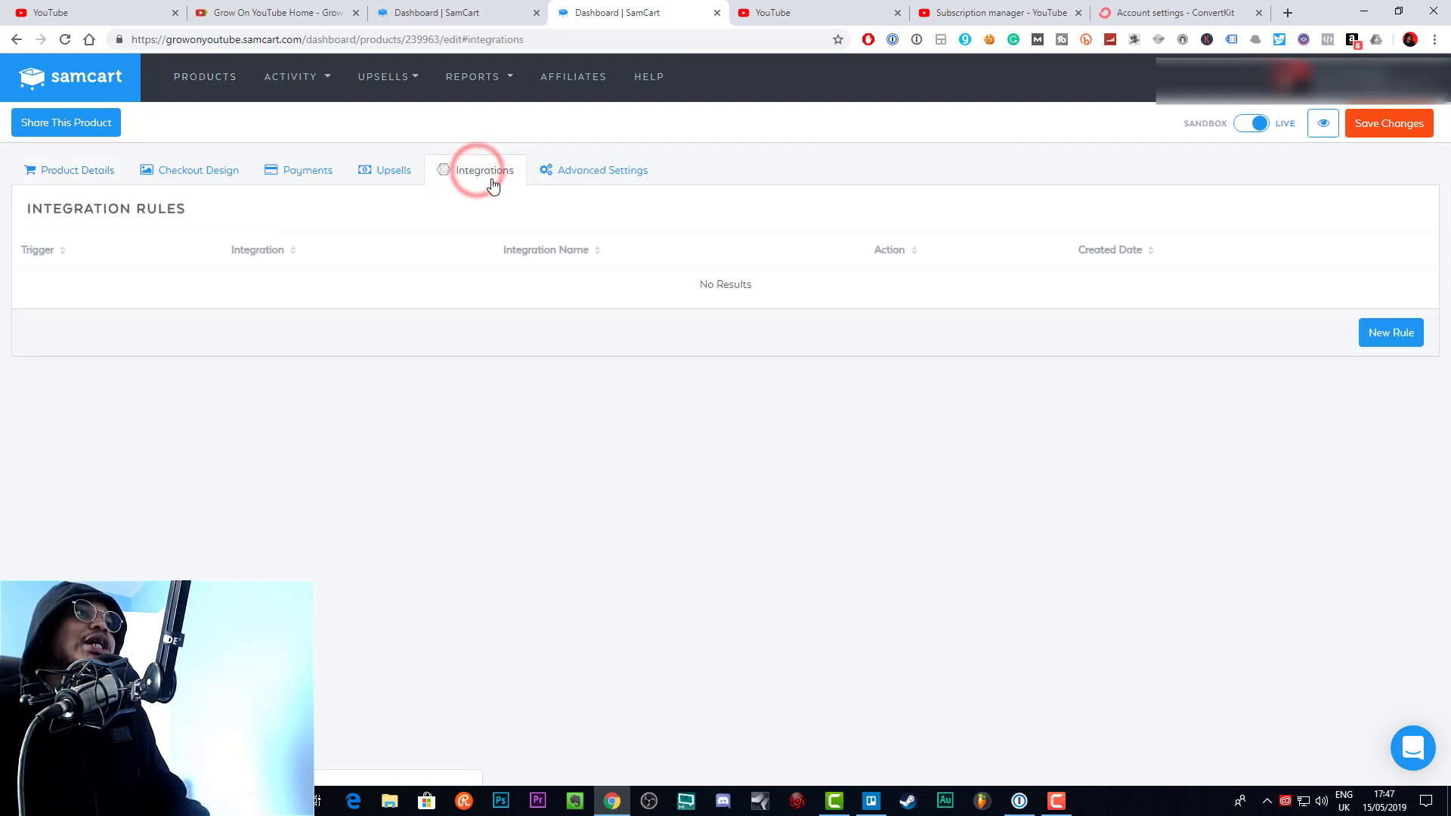
- Start a new integration rule for the Test Upsell product with Product Purchased as its trigger
{"action": "left_click", "coordinate": [1388, 333]}
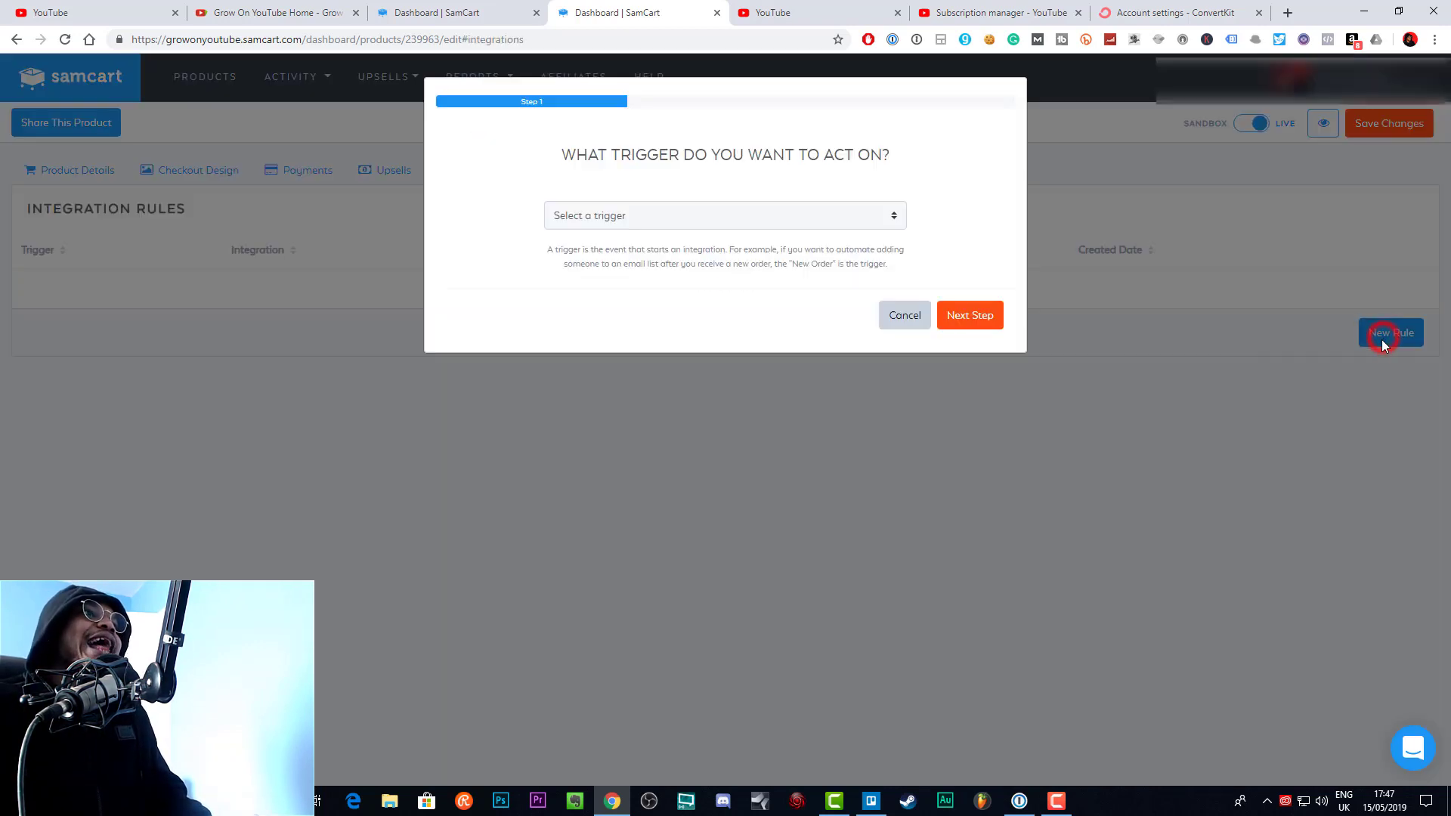
{"action": "left_click", "coordinate": [760, 215]}
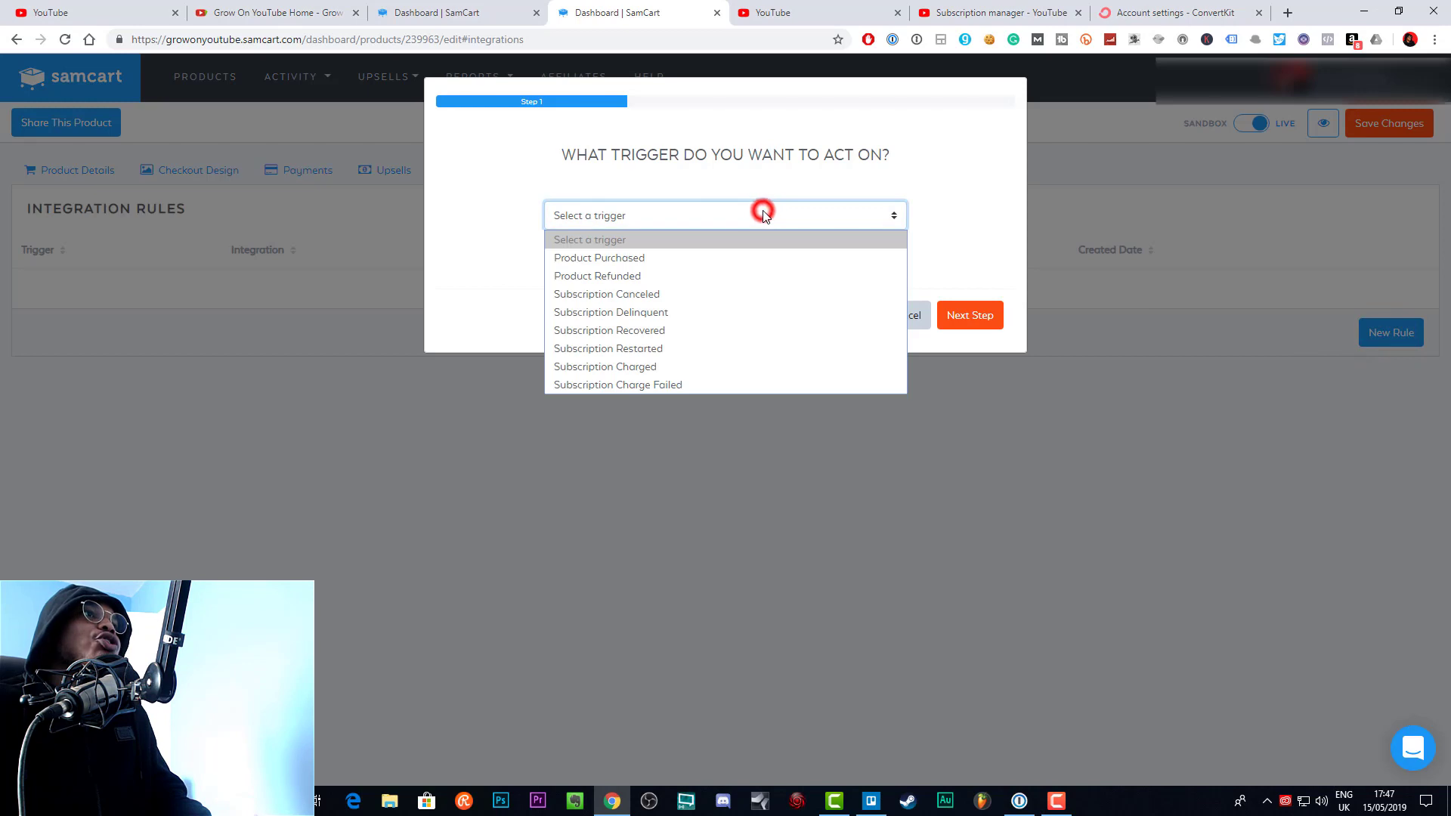
{"action": "left_click", "coordinate": [717, 258]}
{"action": "left_click", "coordinate": [969, 315]}
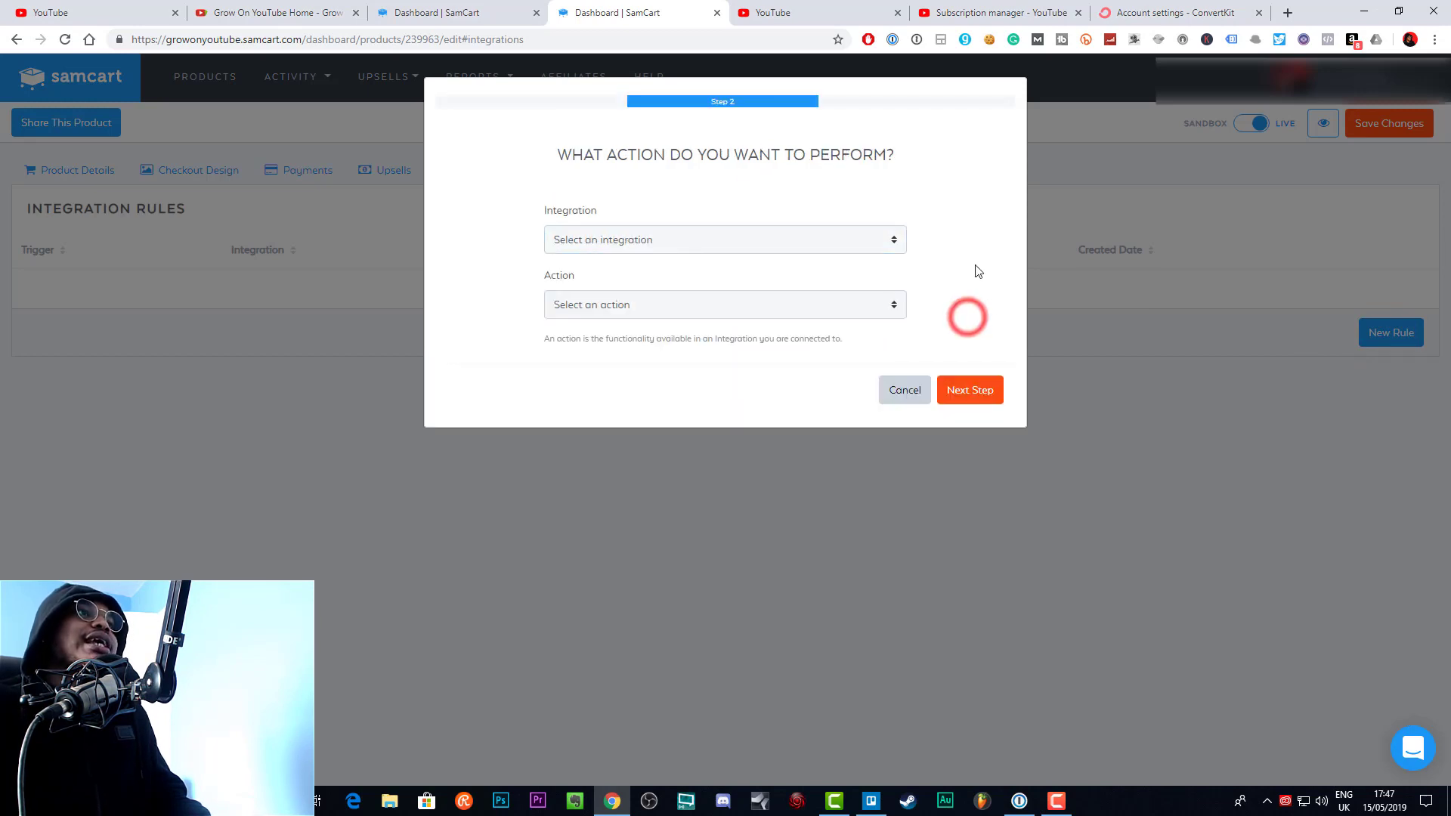
- Set the product rule's integration to Convertkit and its action to Add Tag To Subscriber, and proceed to the integration-specific settings
{"action": "left_click", "coordinate": [667, 236]}
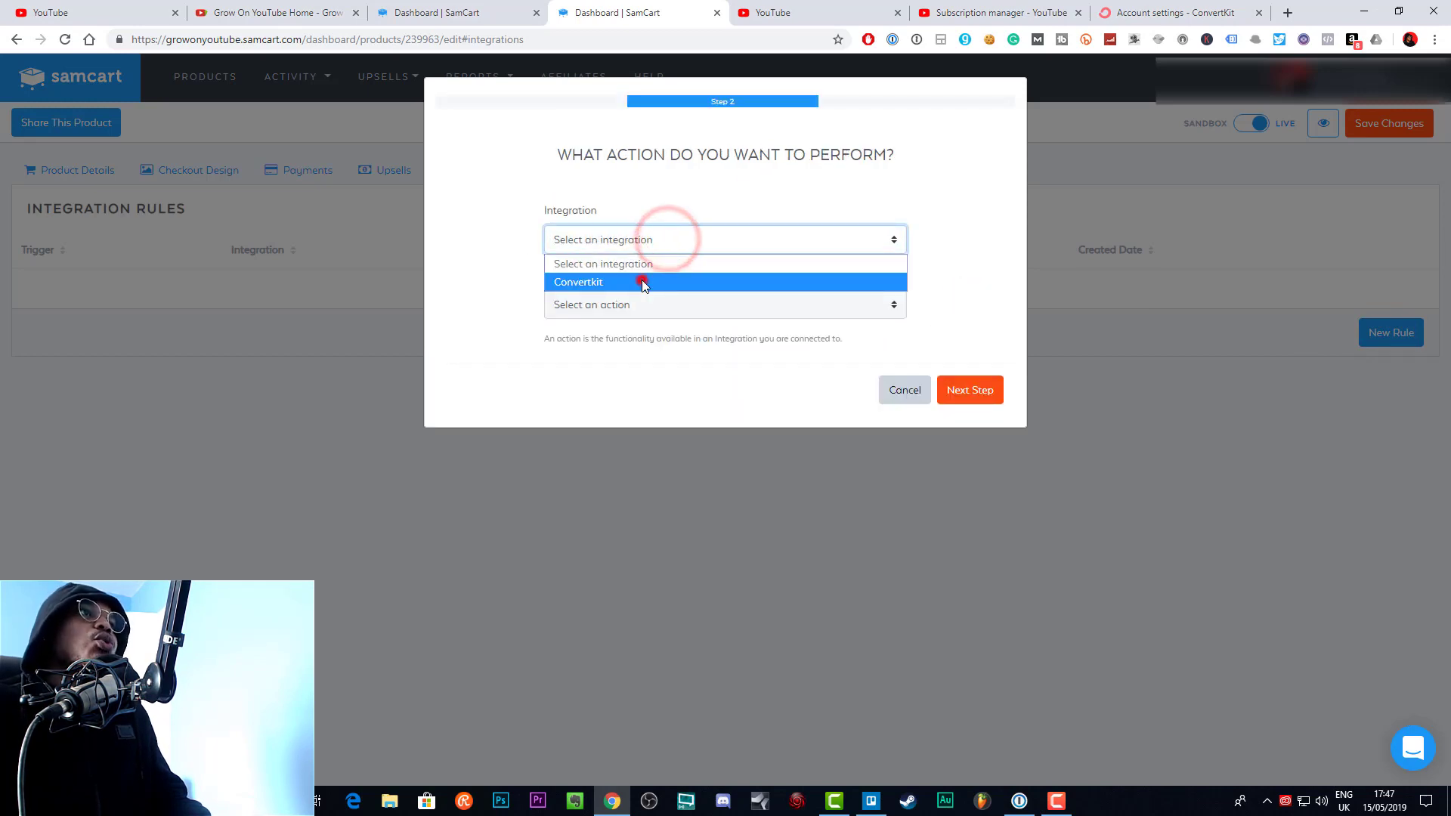
{"action": "left_click", "coordinate": [642, 280]}
{"action": "left_click", "coordinate": [685, 312]}
{"action": "left_click", "coordinate": [680, 342]}
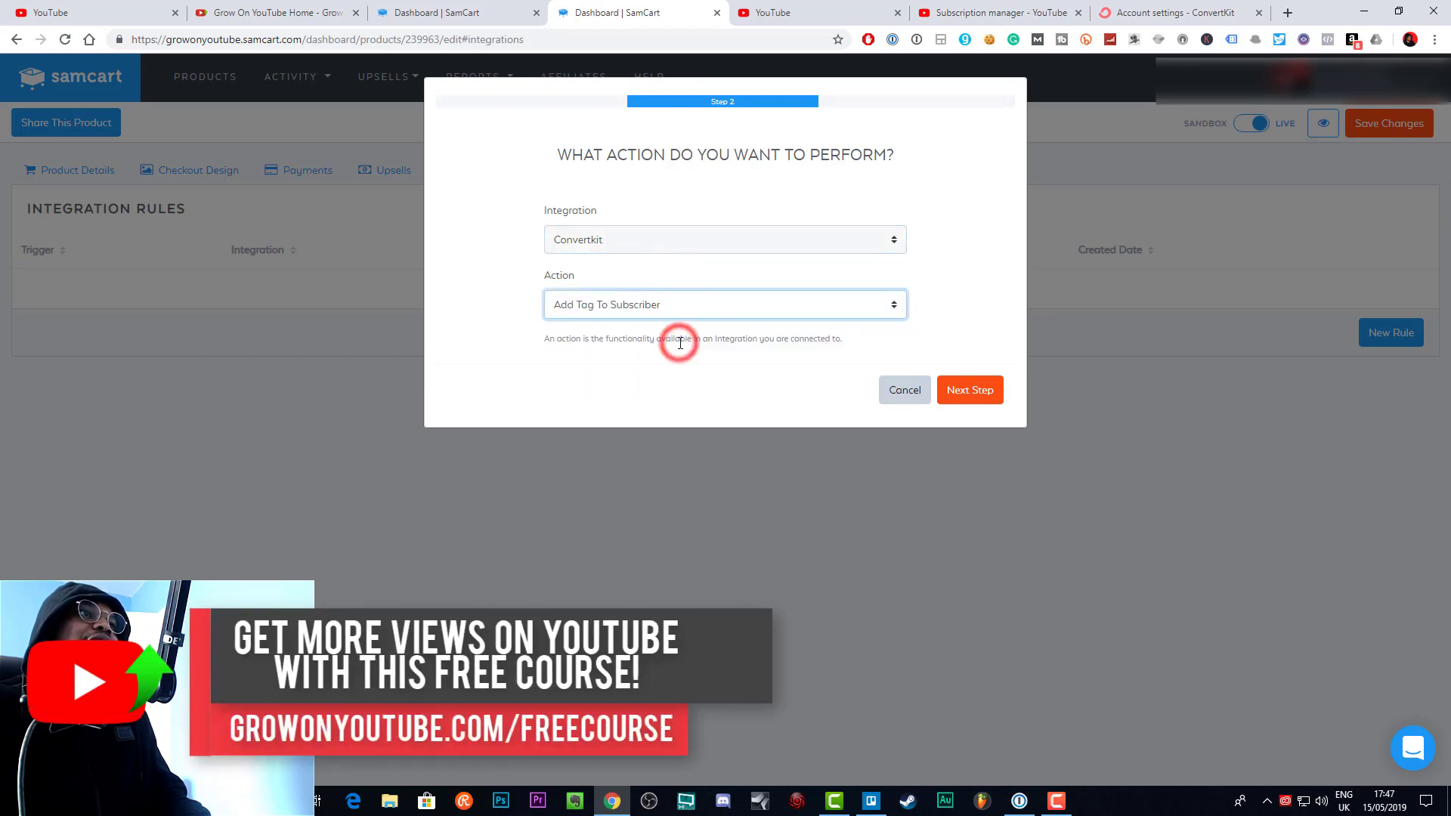
{"action": "left_click", "coordinate": [963, 390]}
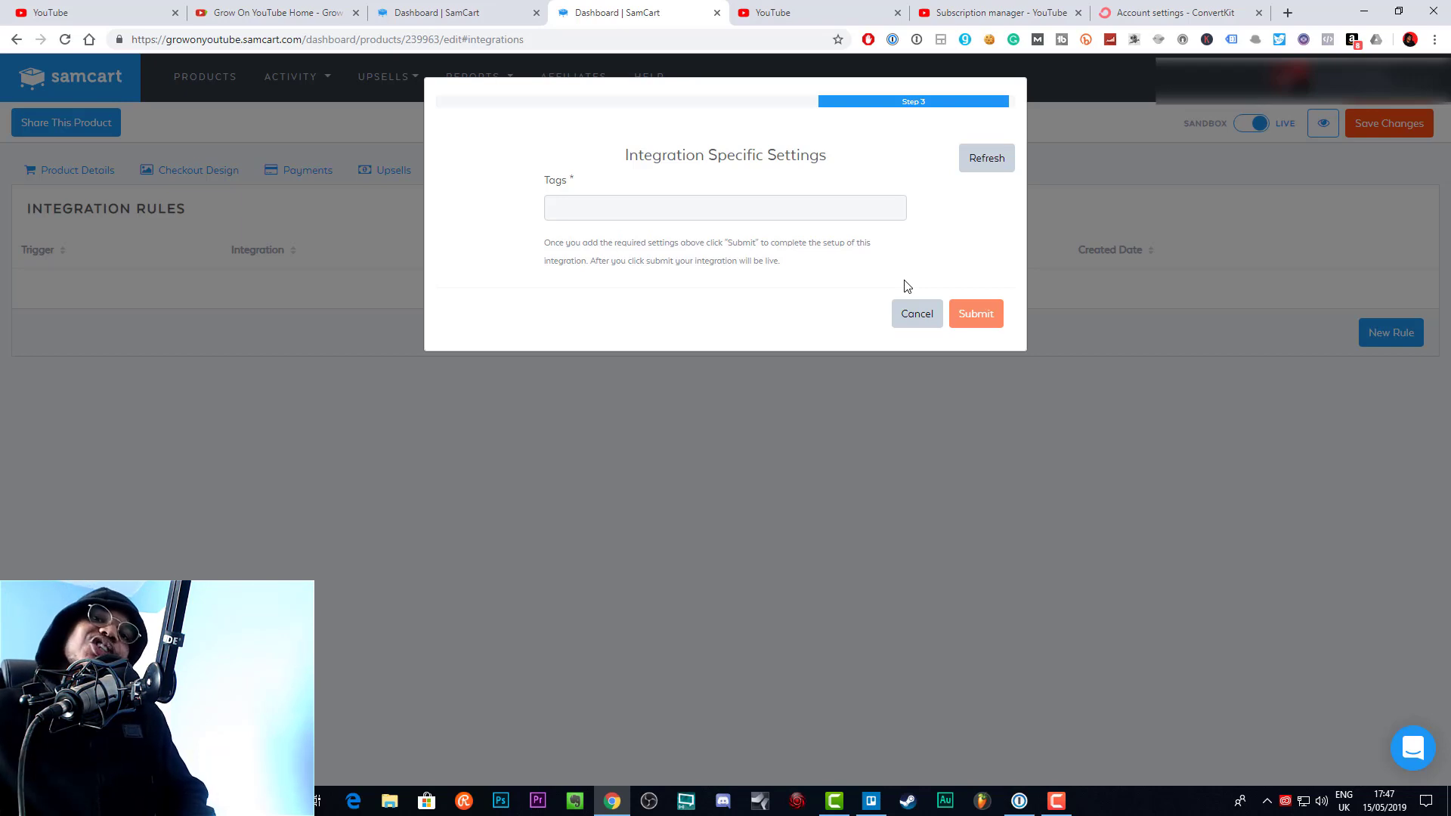
- Find the YTFN tags, assign the tag Bought YTFN Course to the product rule, and submit it
{"action": "left_click", "coordinate": [694, 216]}
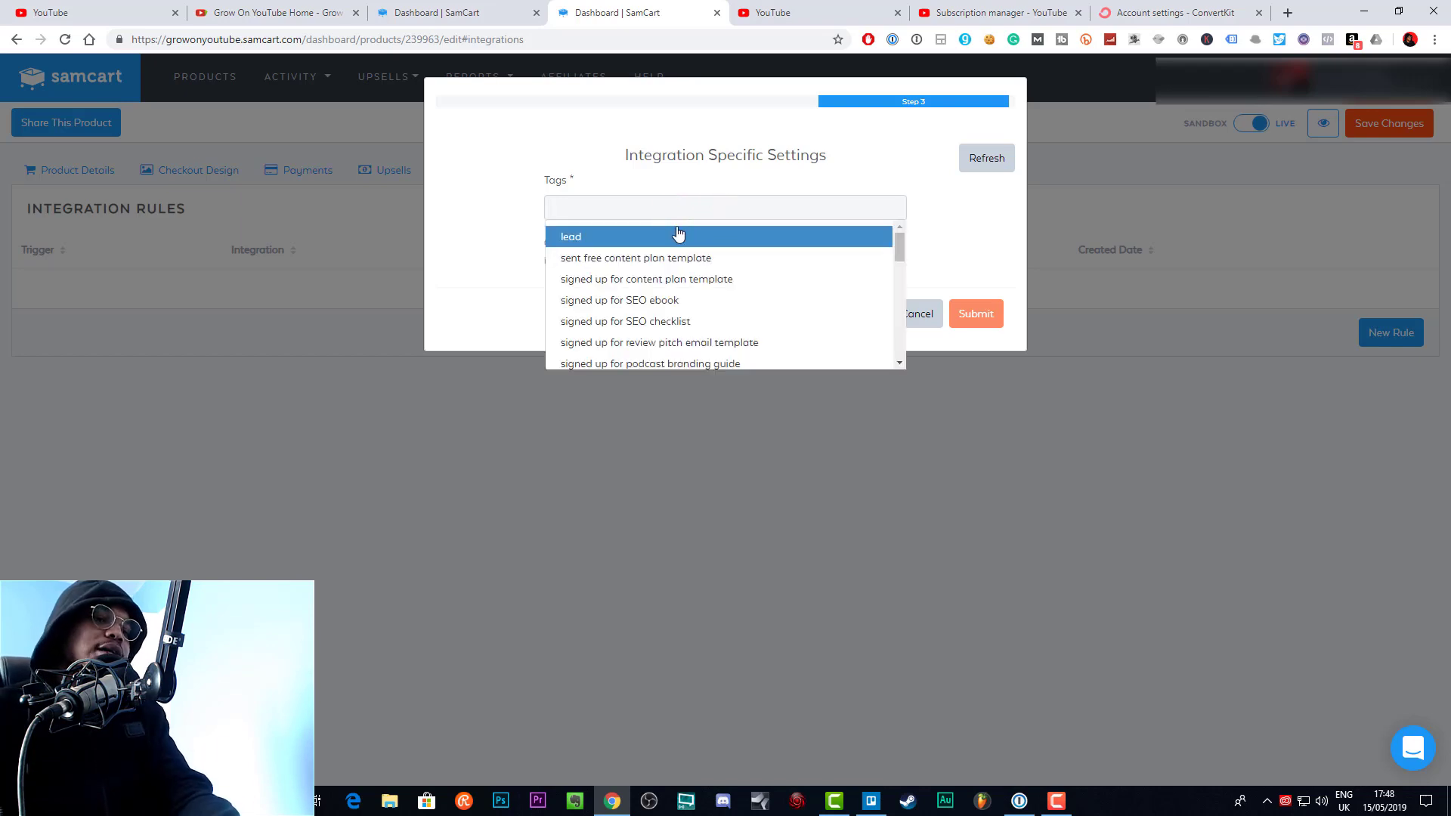
{"action": "type", "text": "y"}
{"action": "key", "text": "BackSpace"}
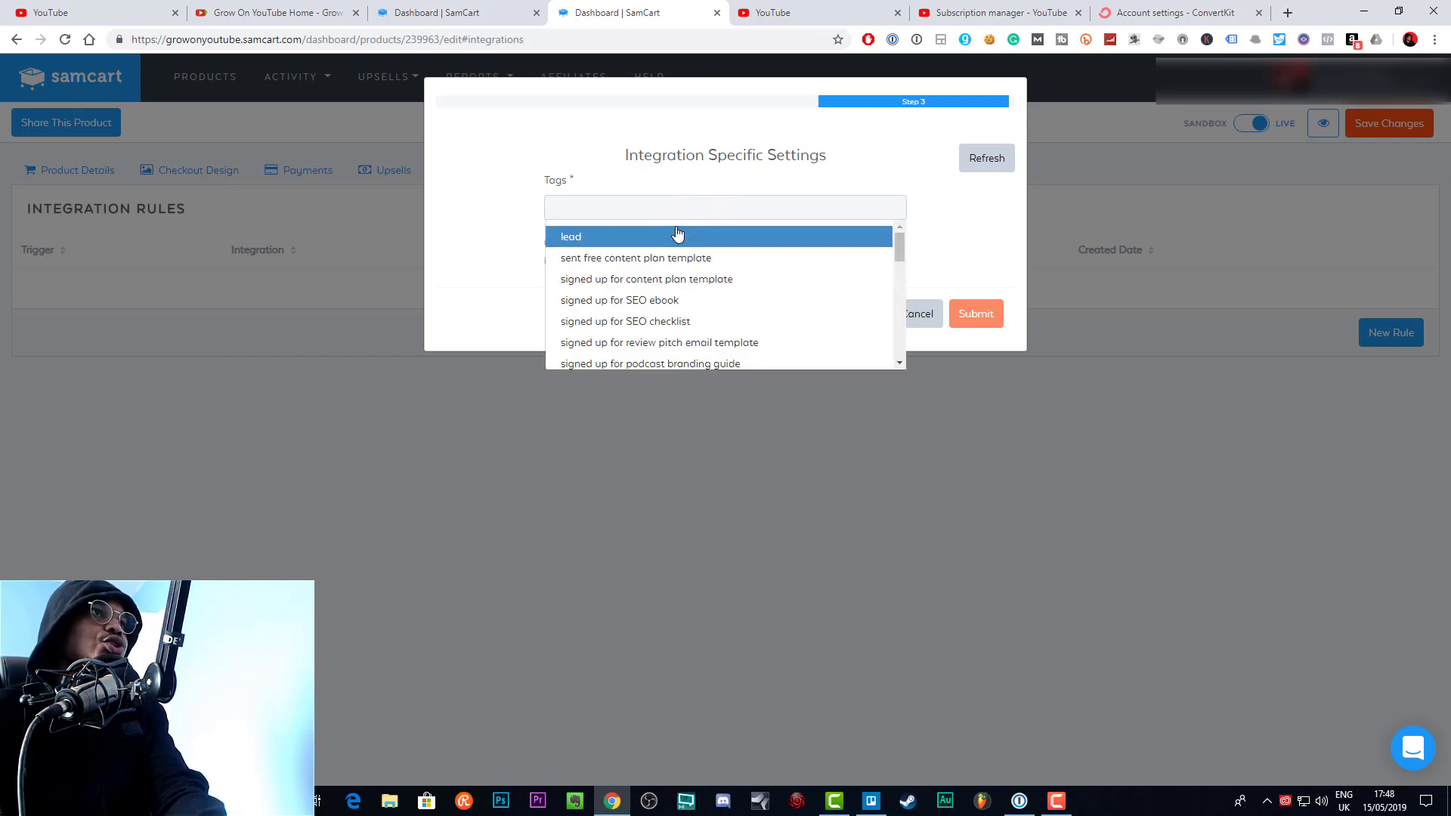
{"action": "type", "text": "ytf"}
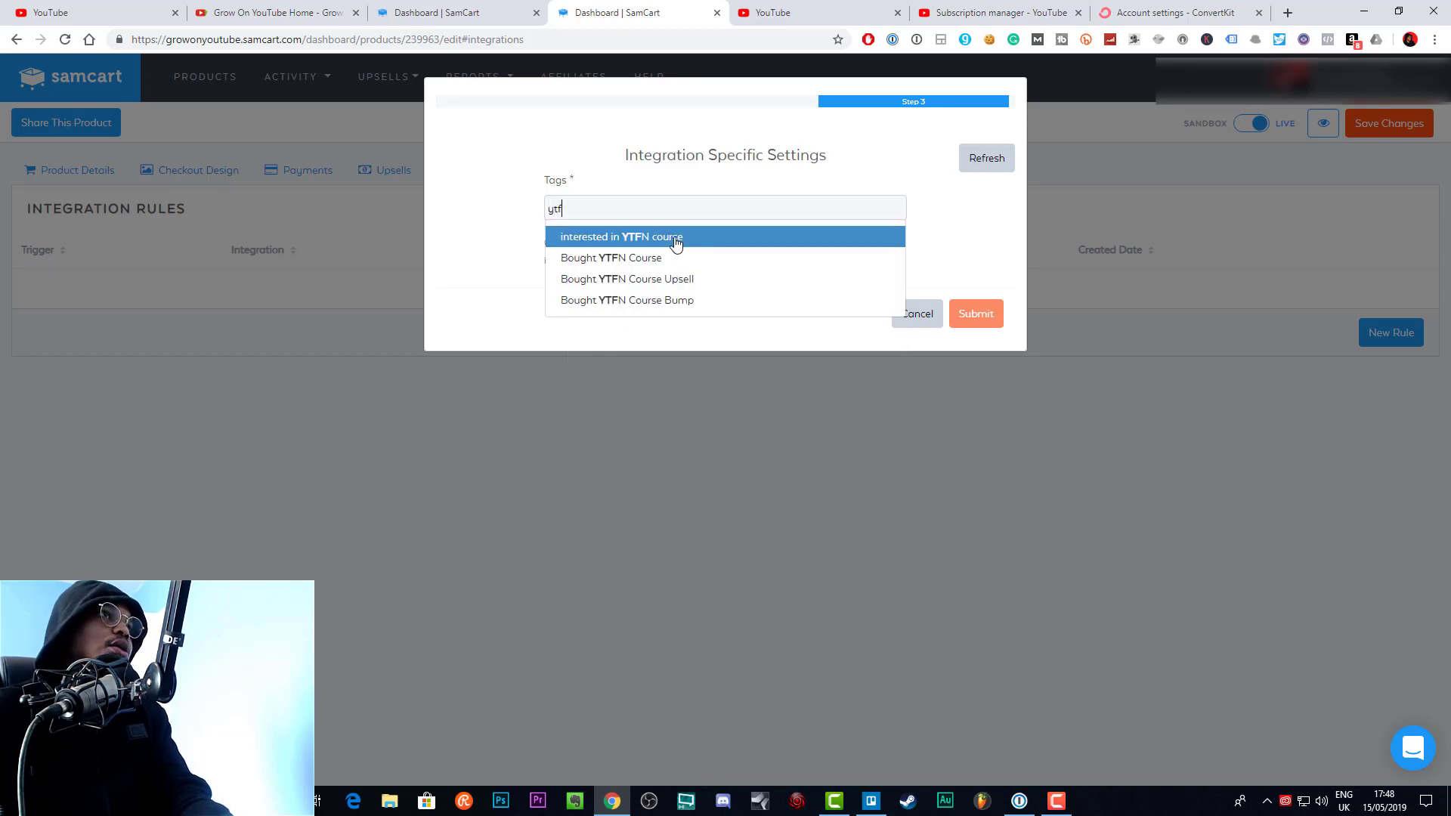
{"action": "left_click", "coordinate": [619, 260]}
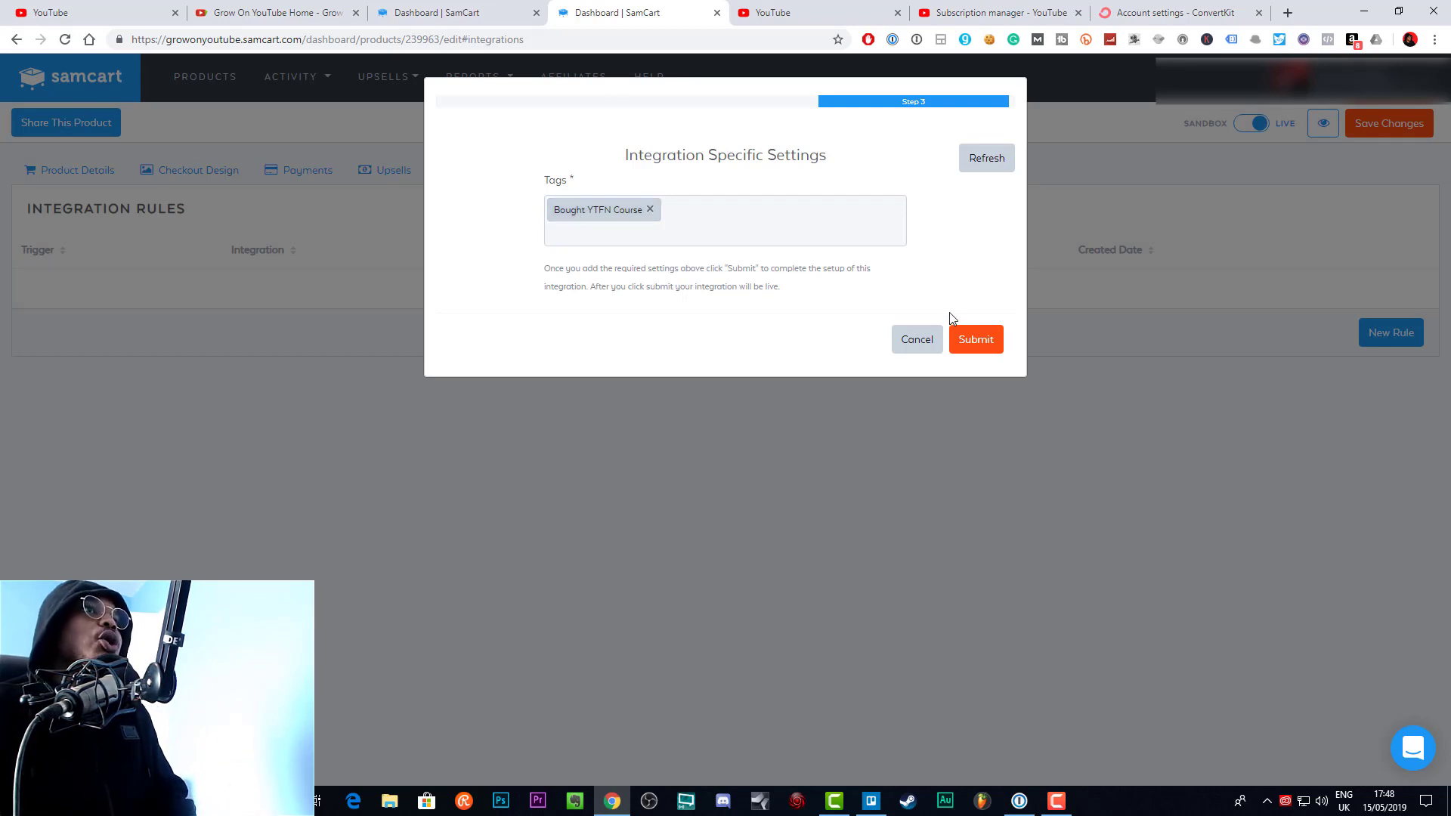
{"action": "left_click", "coordinate": [974, 339]}
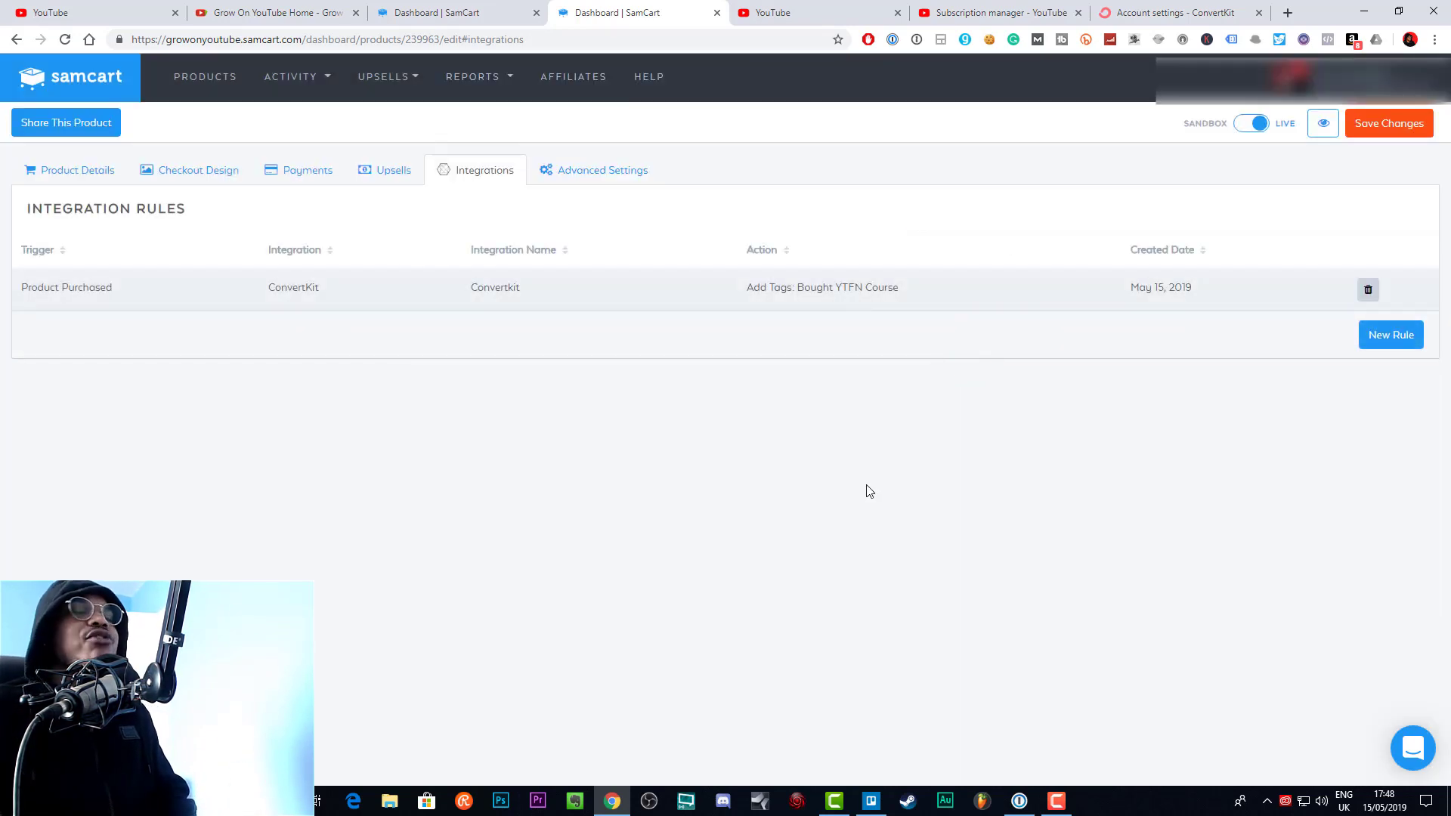